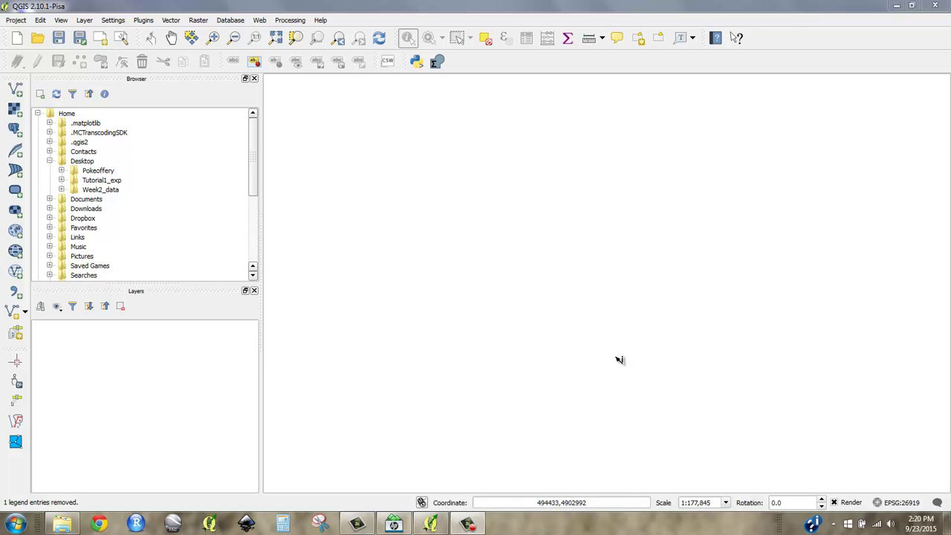
Step: Show the Raster menu's Terrain Analysis tools: Slope, Aspect, Hillshade, Relief and Ruggedness Index
left_click(198, 21)
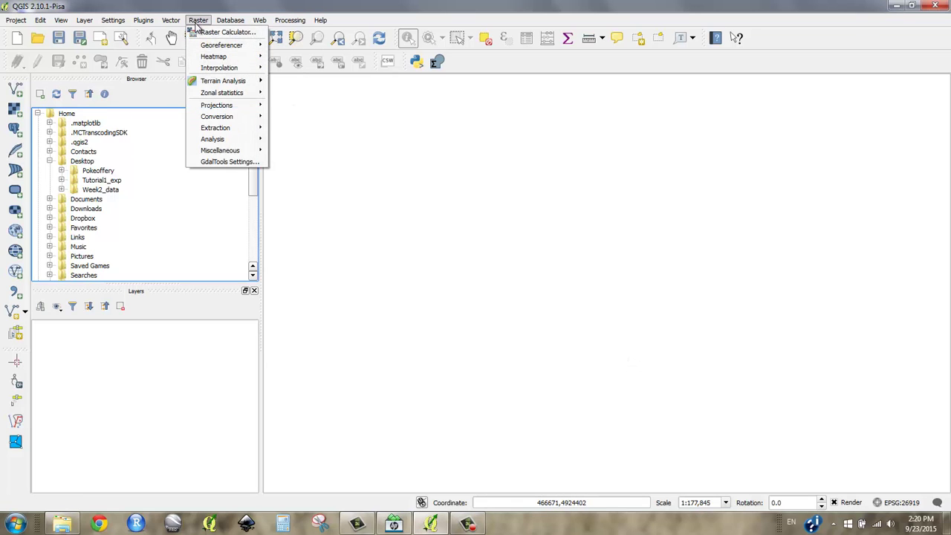
mouse_move(251, 82)
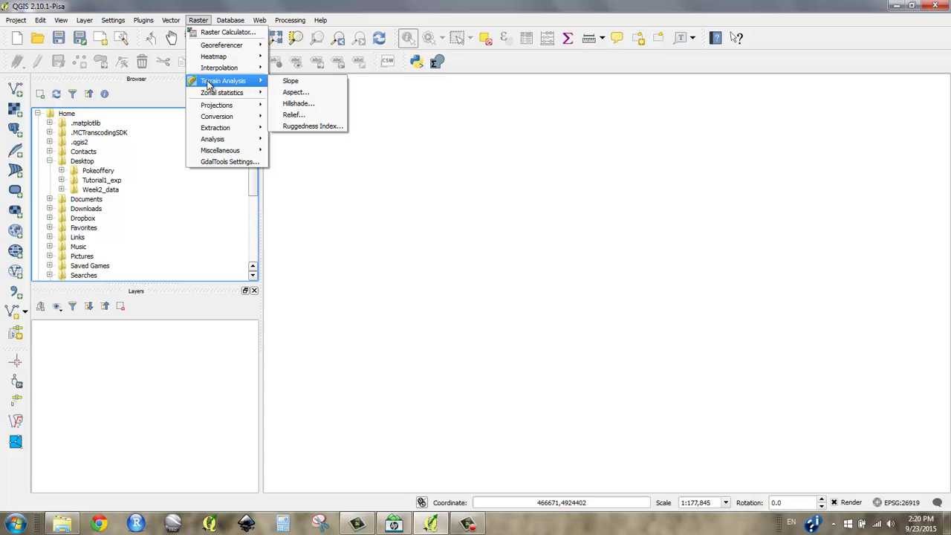
Step: Add dem.tif and then melcd.tif from the Week2_data folder to the map canvas
left_click(198, 20)
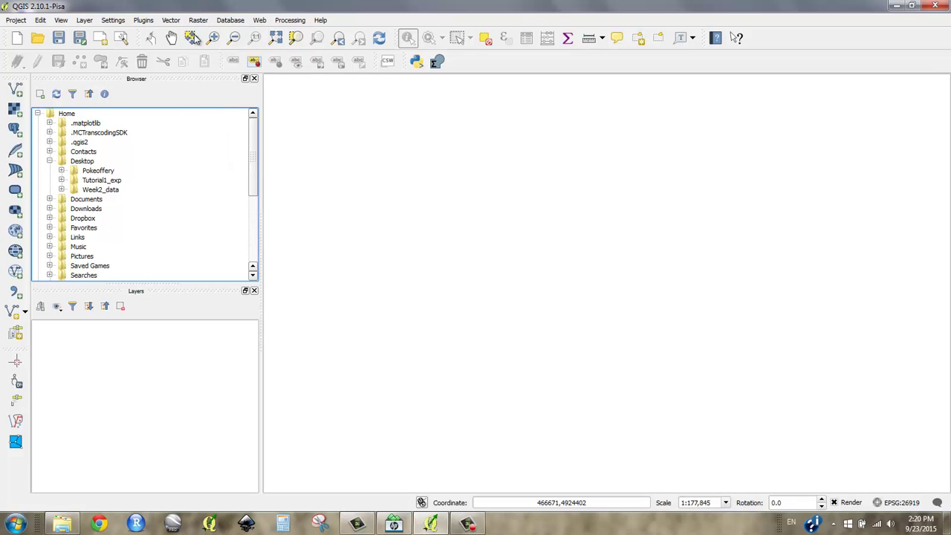
left_click(61, 189)
left_click(97, 210)
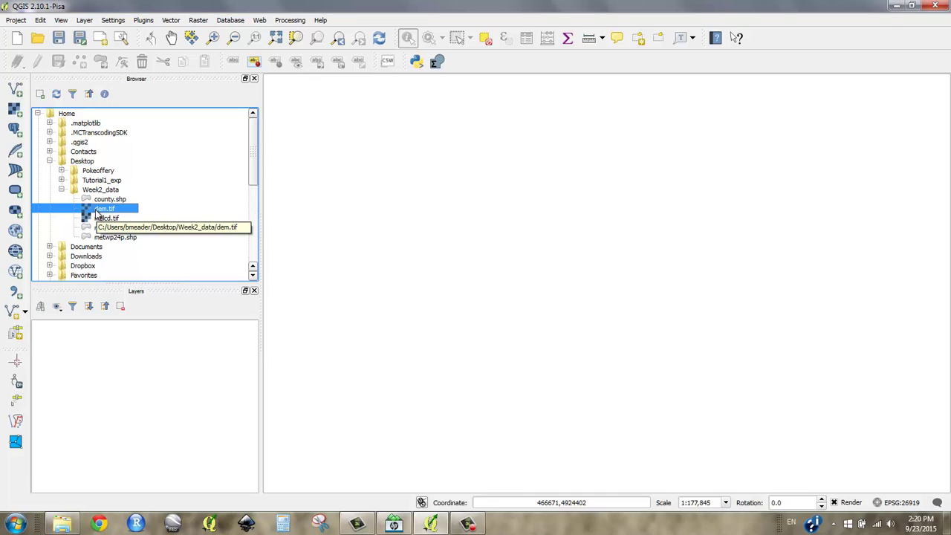
left_click_drag(96, 213, 409, 243)
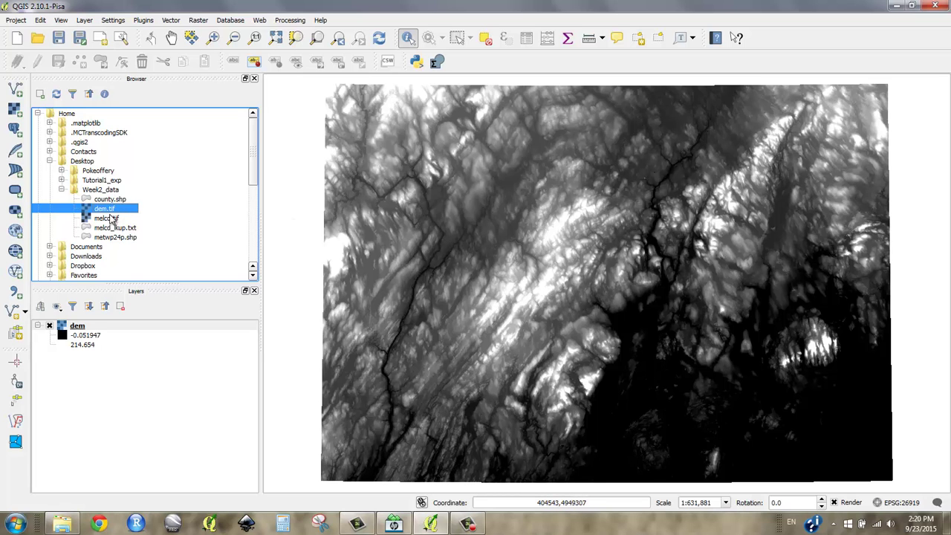
left_click_drag(107, 223, 520, 281)
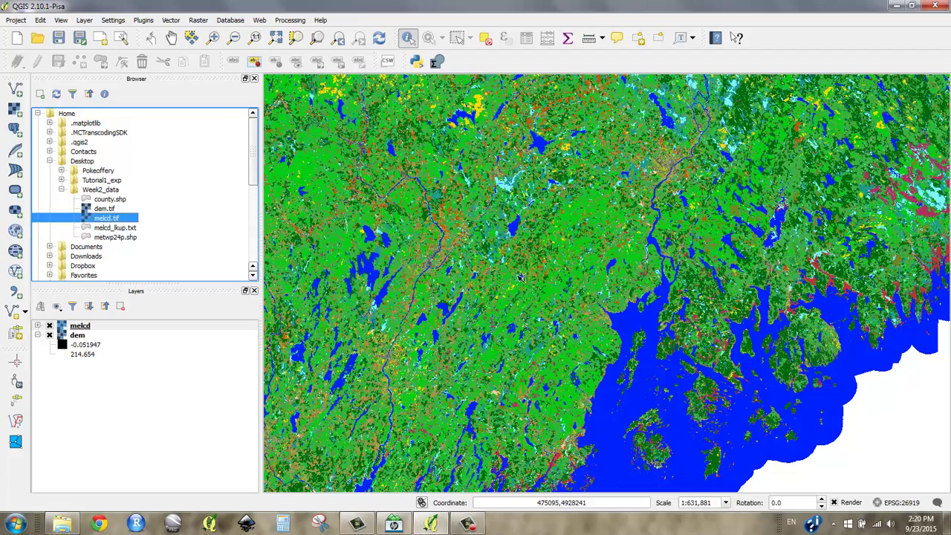
Step: Zoom in and identify melcd land-cover values at three map spots, the last reporting class 16
scroll(505, 246, "up", 1)
scroll(504, 243, "up", 1)
scroll(535, 251, "up", 5)
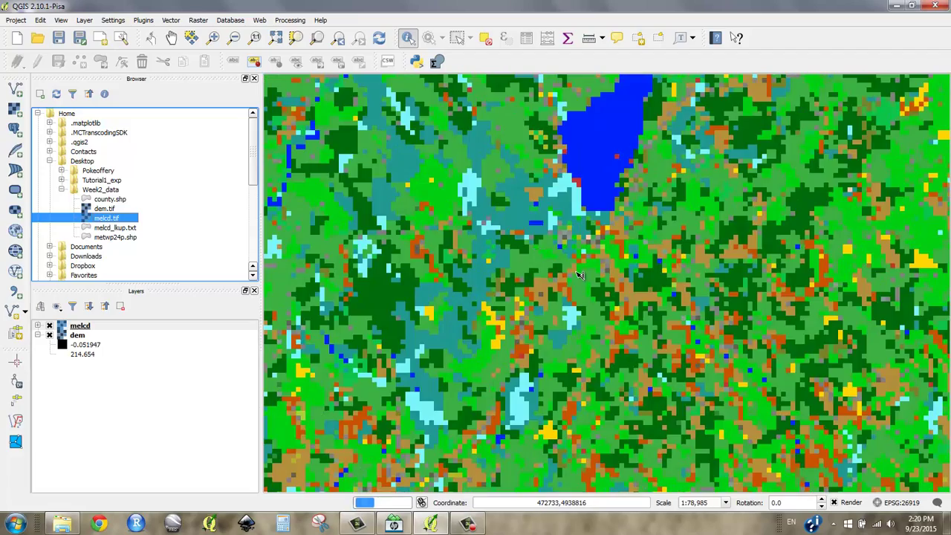
scroll(496, 253, "up", 3)
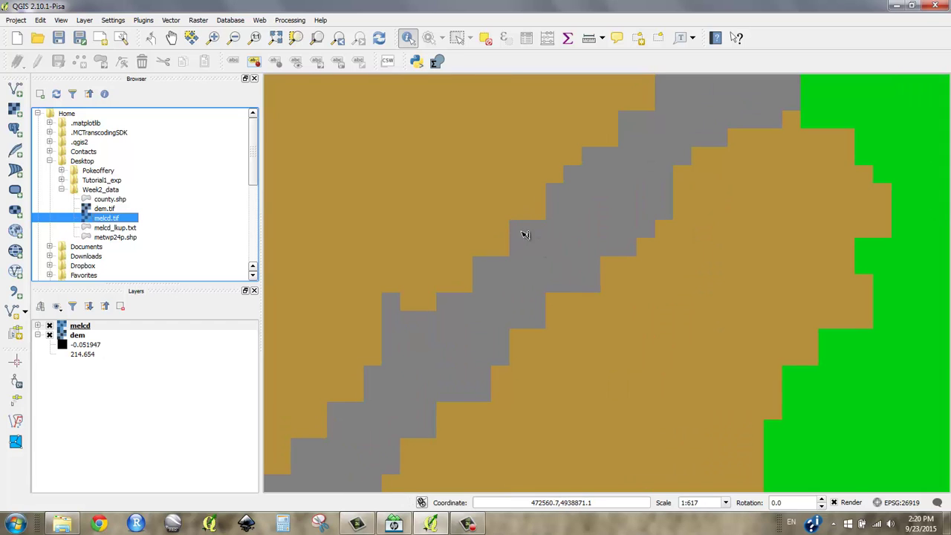
scroll(514, 258, "down", 3)
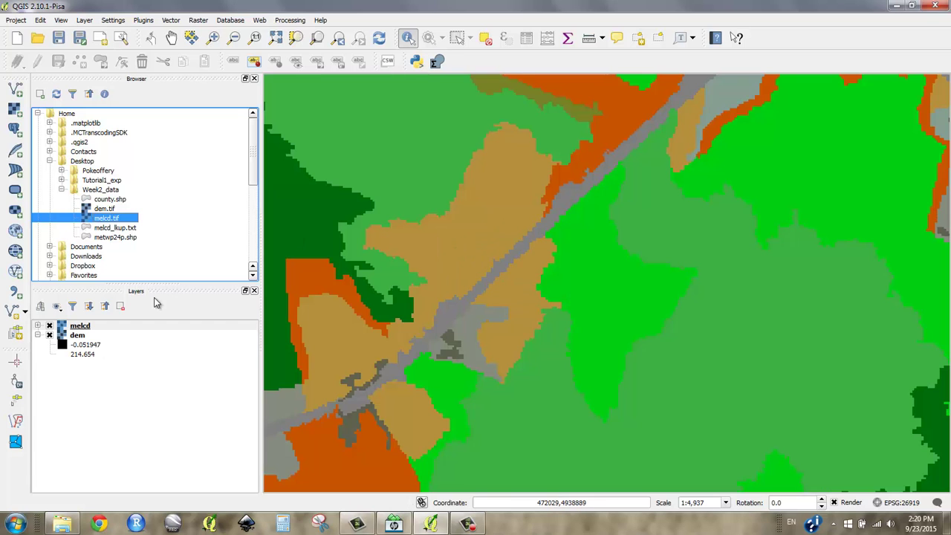
left_click(480, 261)
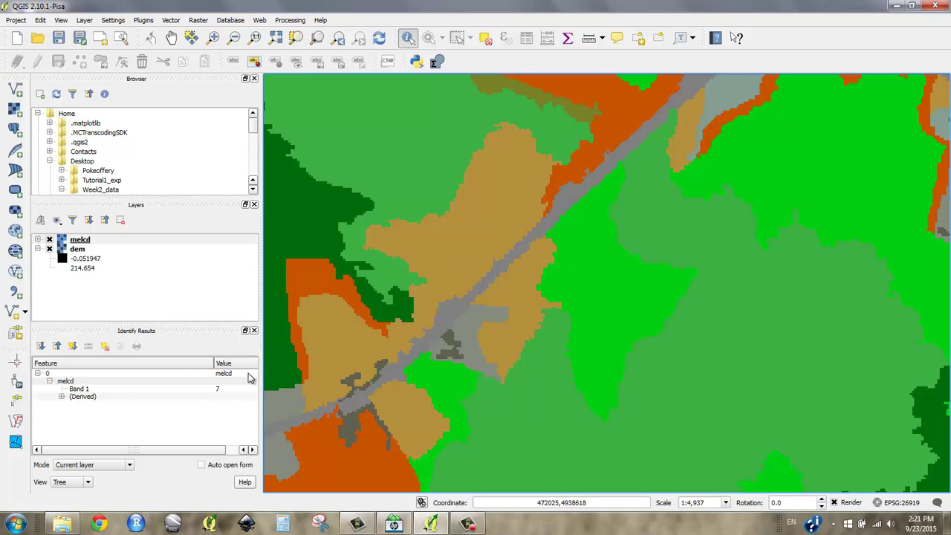
left_click(294, 248)
left_click(433, 339)
scroll(500, 369, "down", 2)
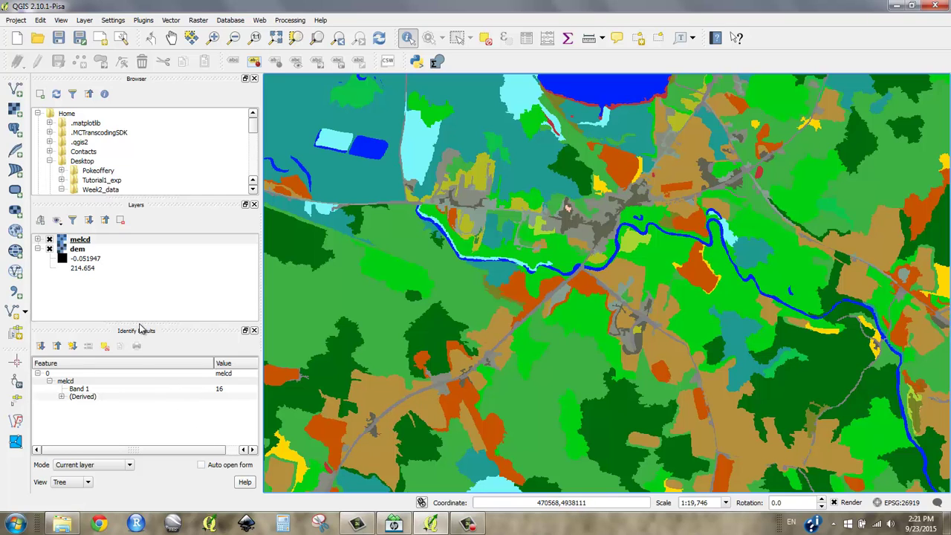
Step: Remove the melcd layer from the project
right_click(84, 248)
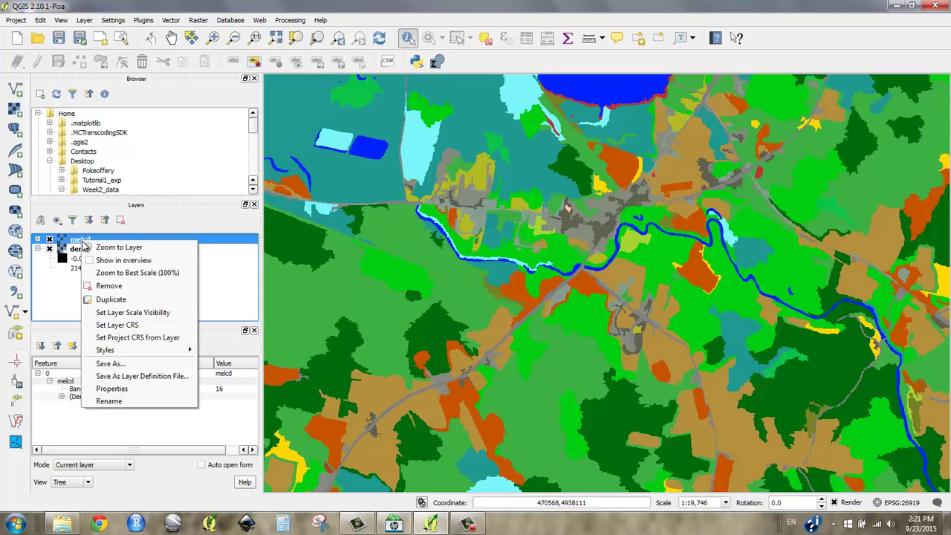
left_click(115, 291)
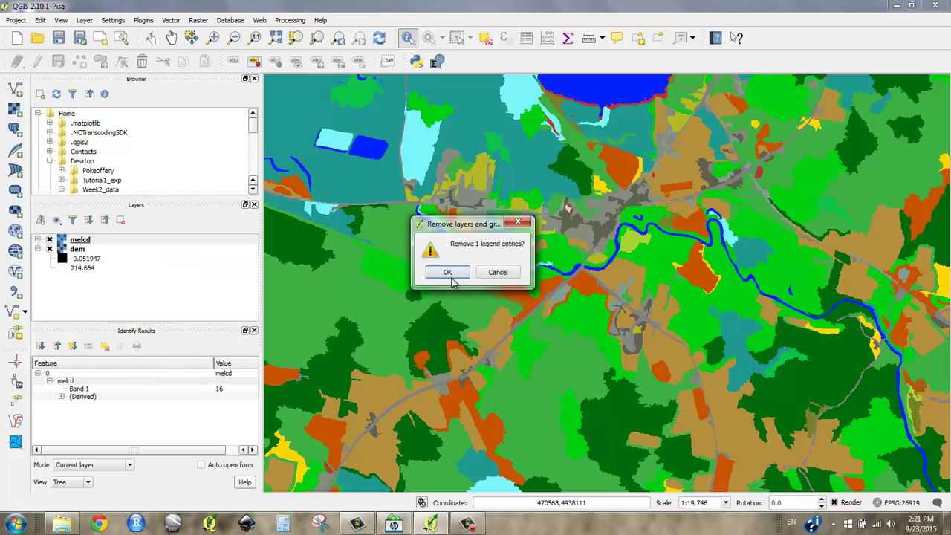
left_click(448, 273)
Step: Zoom out to the full DEM and identify a dem pixel reporting Band 1 value 0
scroll(386, 279, "down", 2)
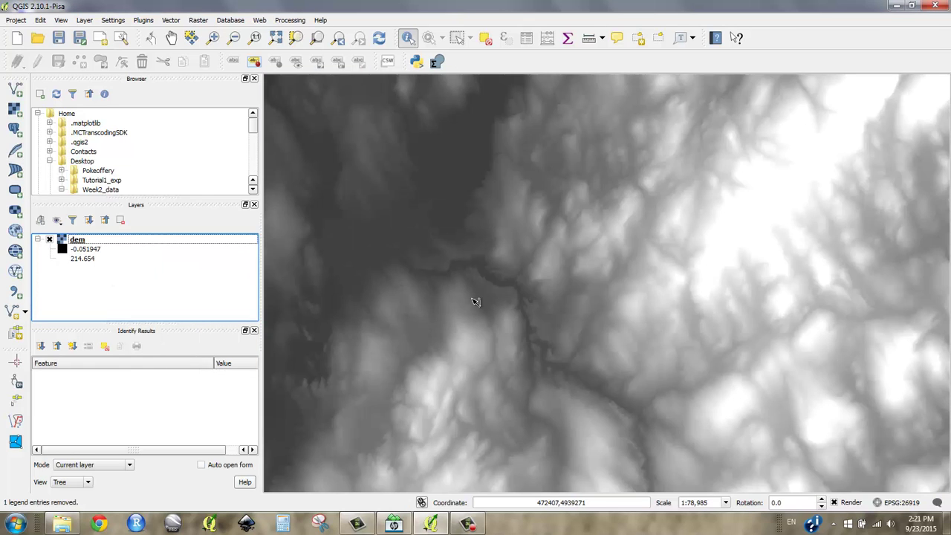
scroll(436, 265, "down", 2)
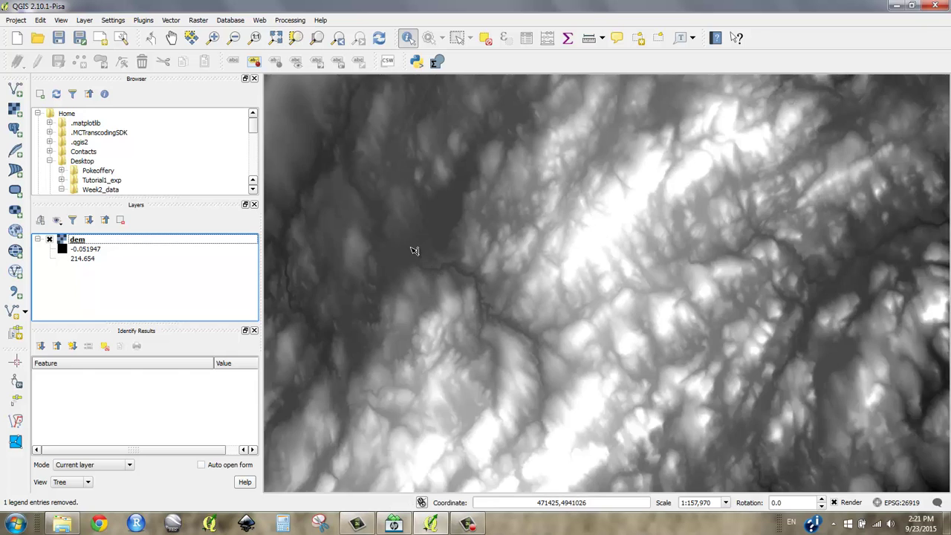
scroll(415, 251, "up", 1)
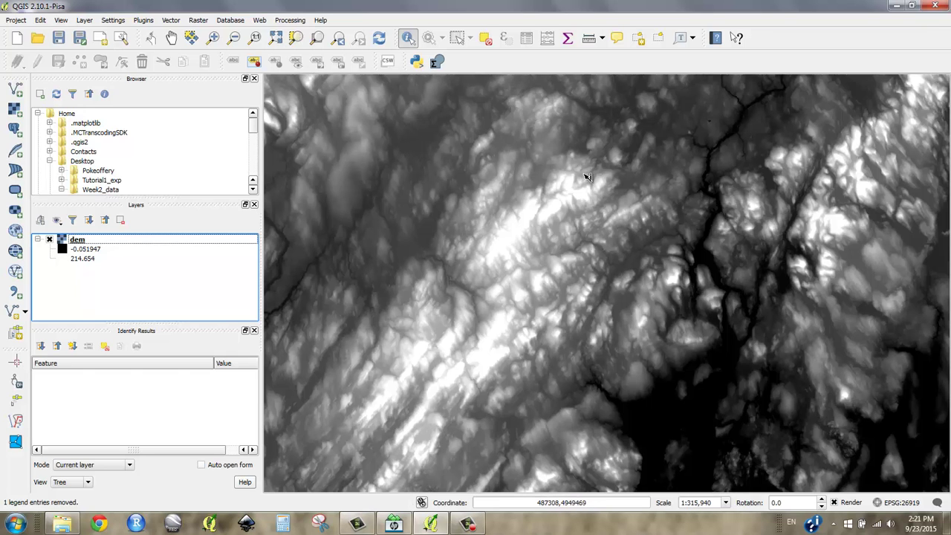
scroll(619, 162, "down", 1)
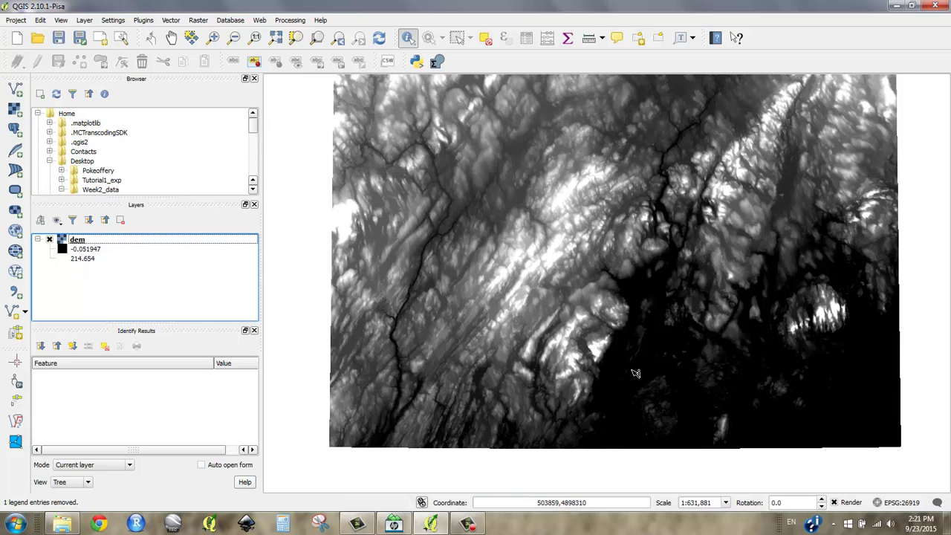
left_click(623, 403)
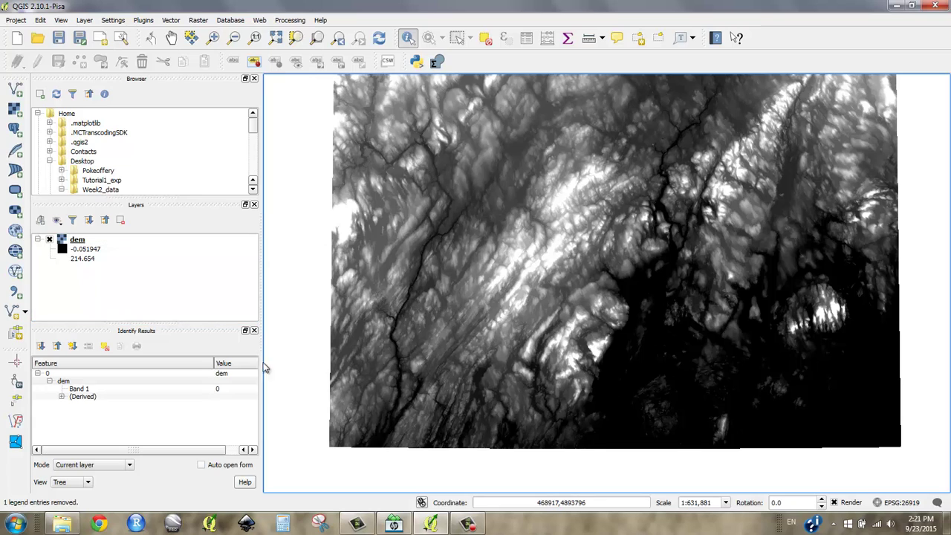
Step: Query dem elevations at five nearby points, reaching about 128.5, then pan to re-centre the map
left_click(602, 358)
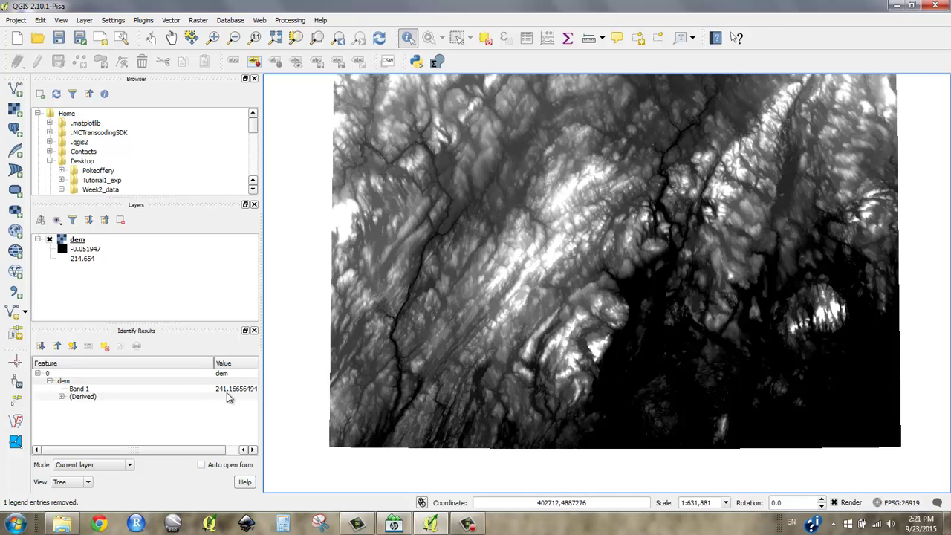
left_click(595, 349)
left_click(589, 344)
left_click(584, 340)
left_click(582, 335)
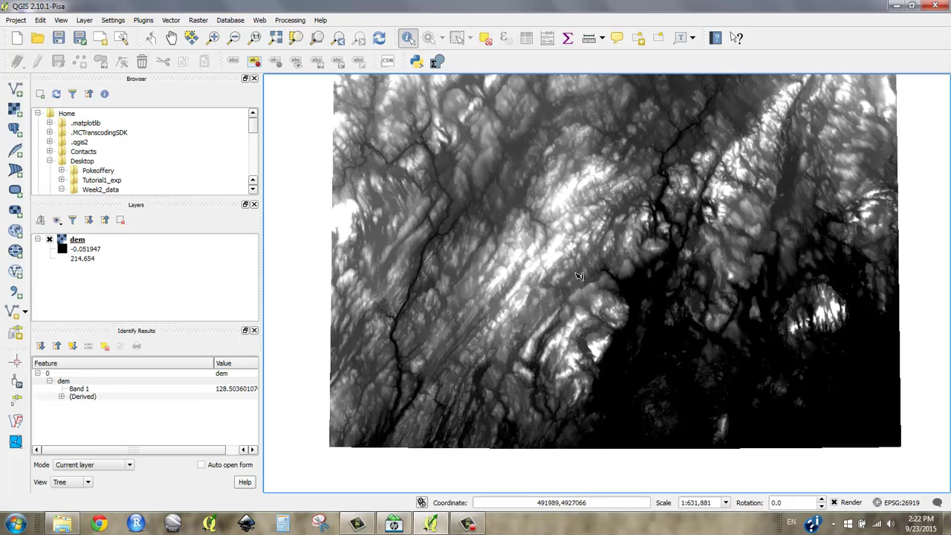
left_click_drag(600, 238, 558, 298)
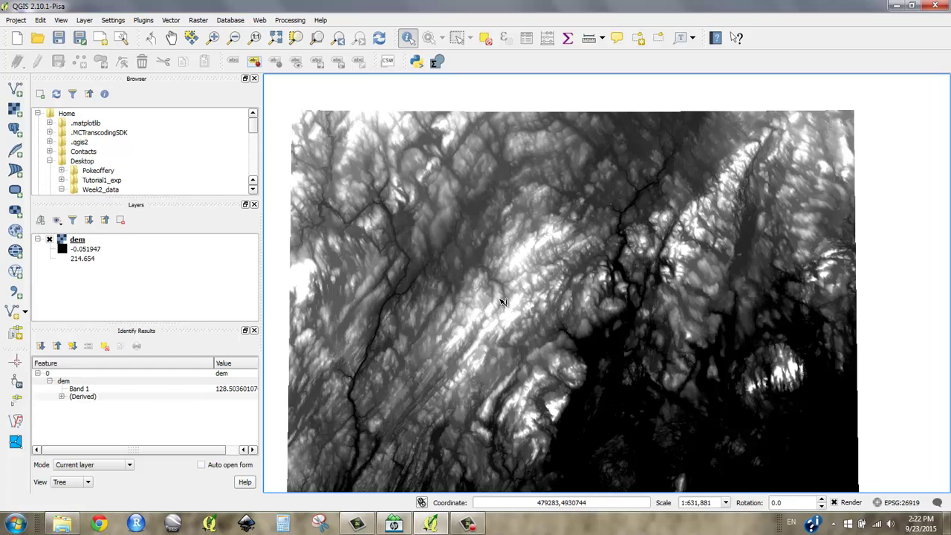
Step: Open the Hillshade tool for dem, showing azimuth 300 and vertical angle 40 defaults
left_click(199, 21)
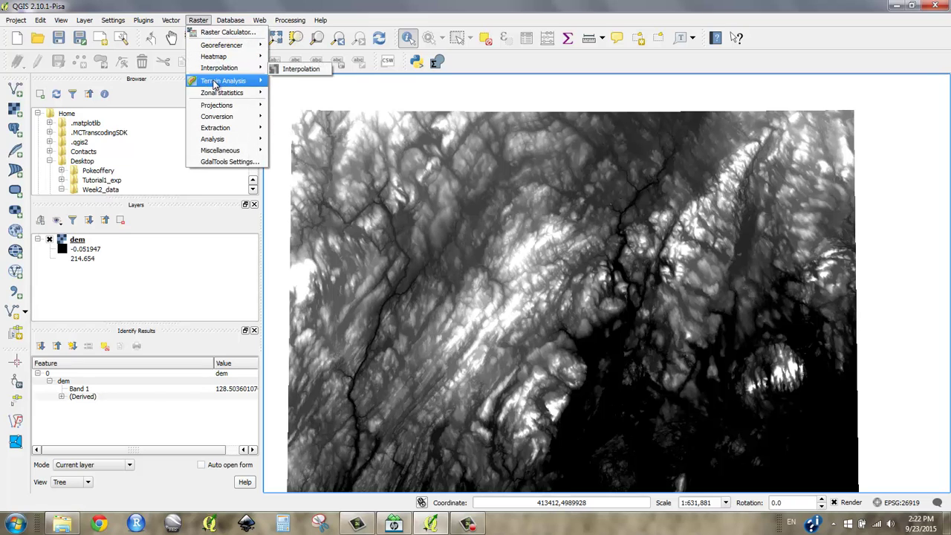
mouse_move(240, 82)
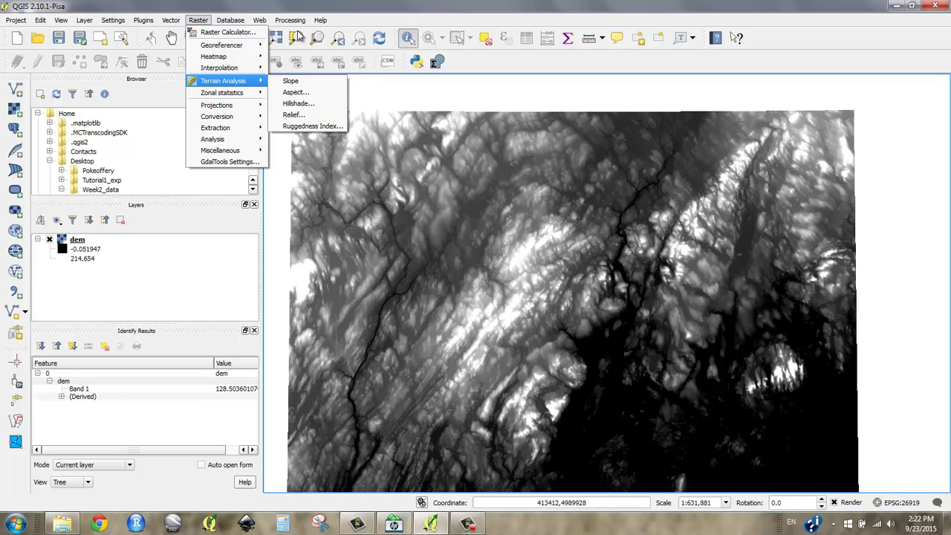
left_click(322, 15)
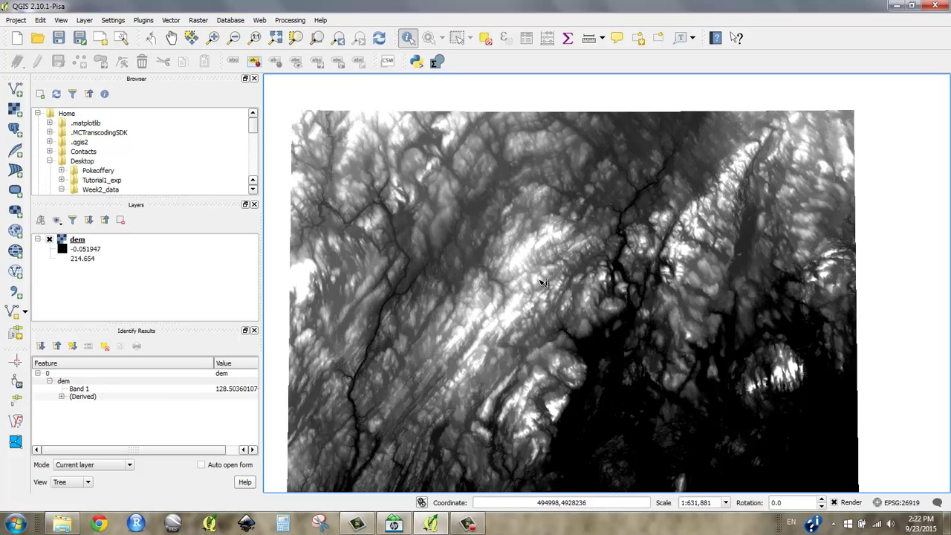
left_click(198, 20)
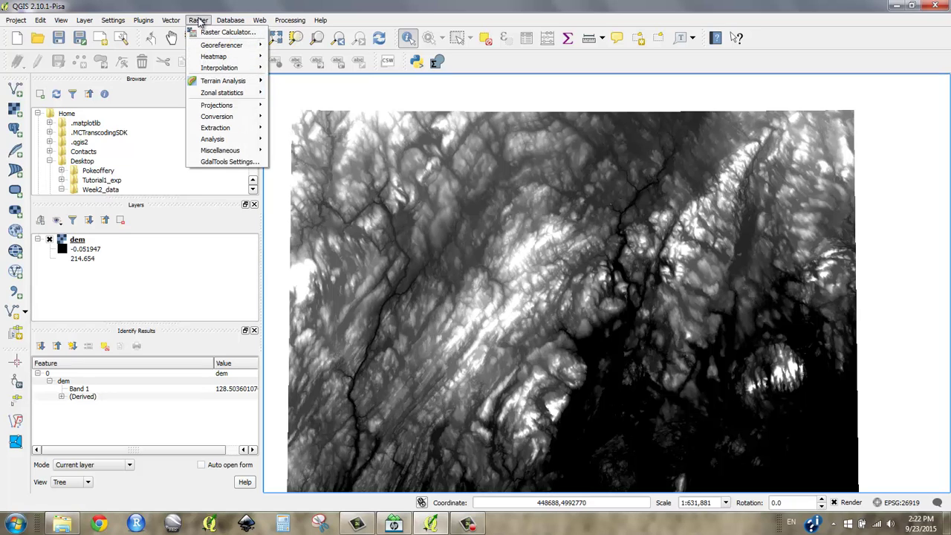
mouse_move(226, 81)
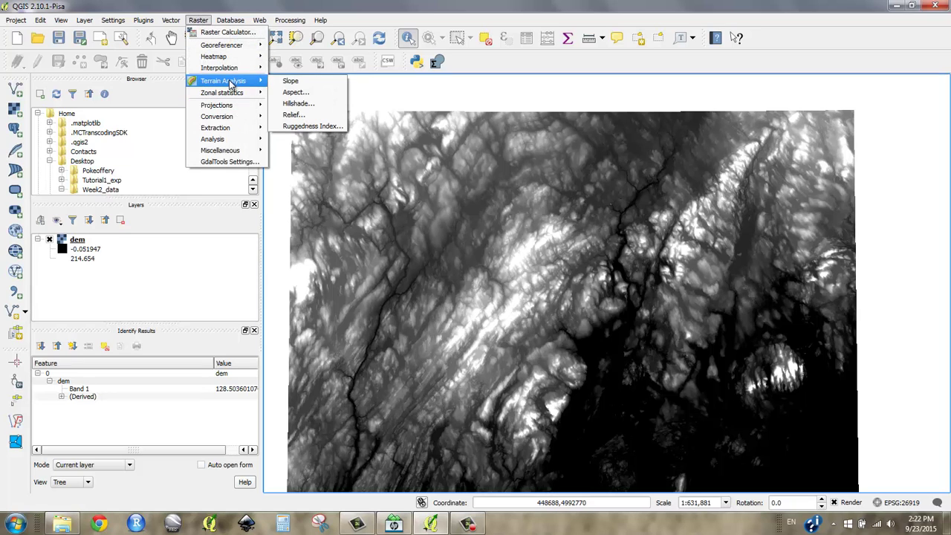
left_click(303, 103)
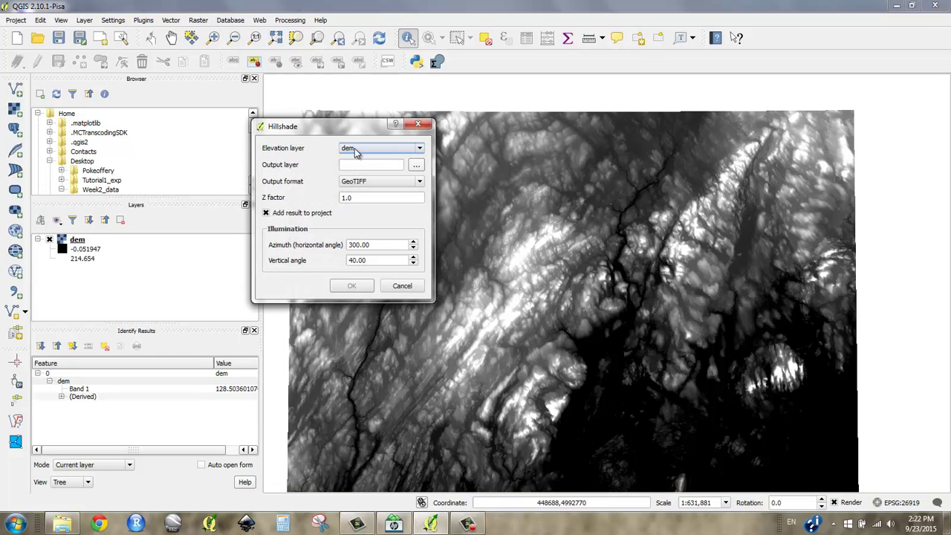
Step: Set the Hillshade output file to hillshade_1 GeoTIFF in the Week2_data folder
left_click(417, 166)
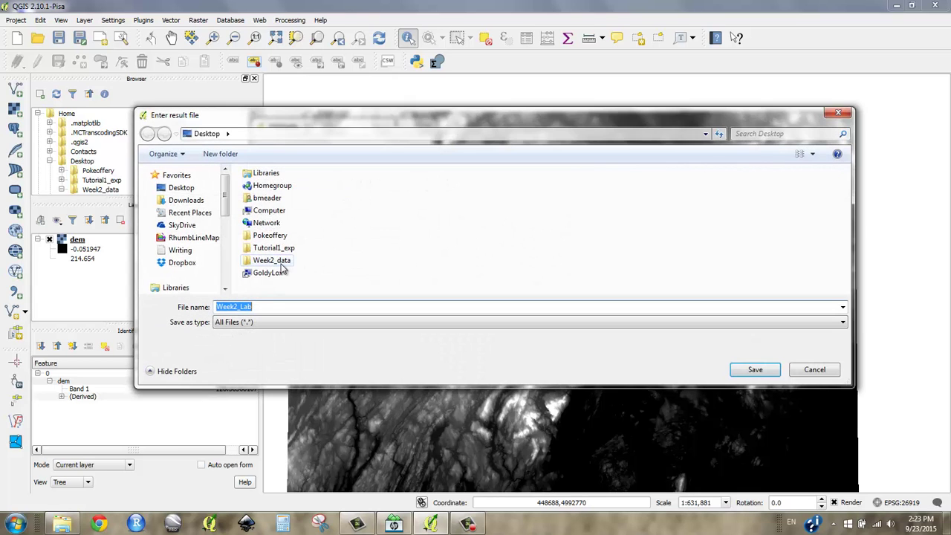
double_click(281, 264)
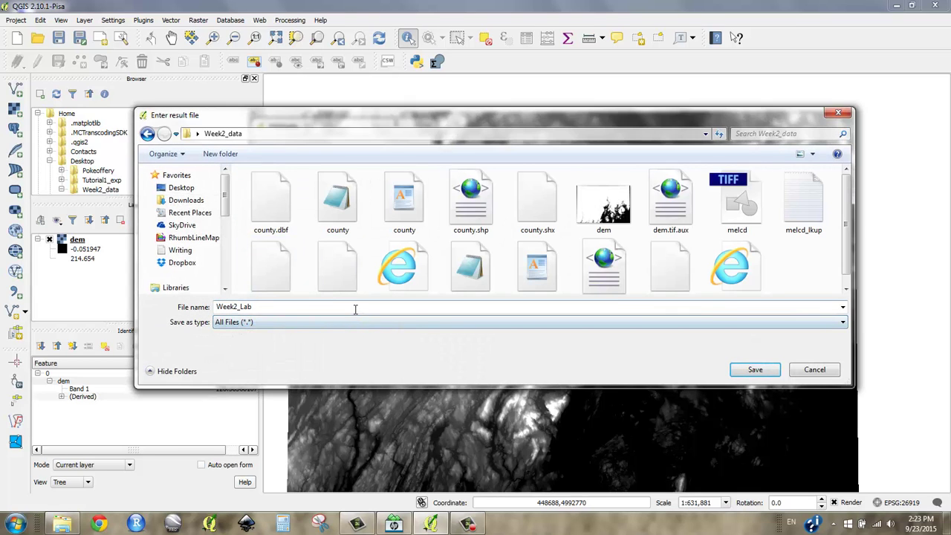
double_click(355, 309)
type("hillshade_1")
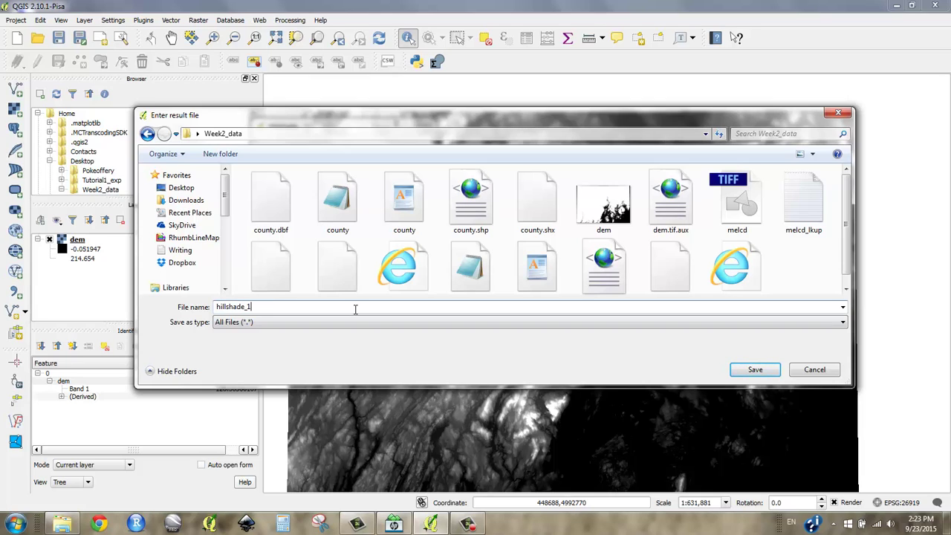
key("Return")
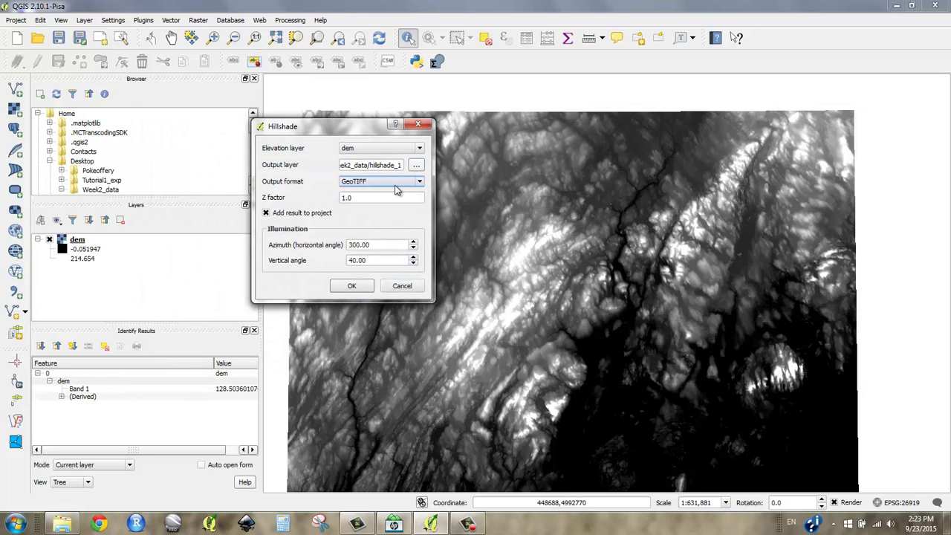
Step: Move the Hillshade dialog to the upper left and confirm the Z factor stays 1.0
left_click(378, 197)
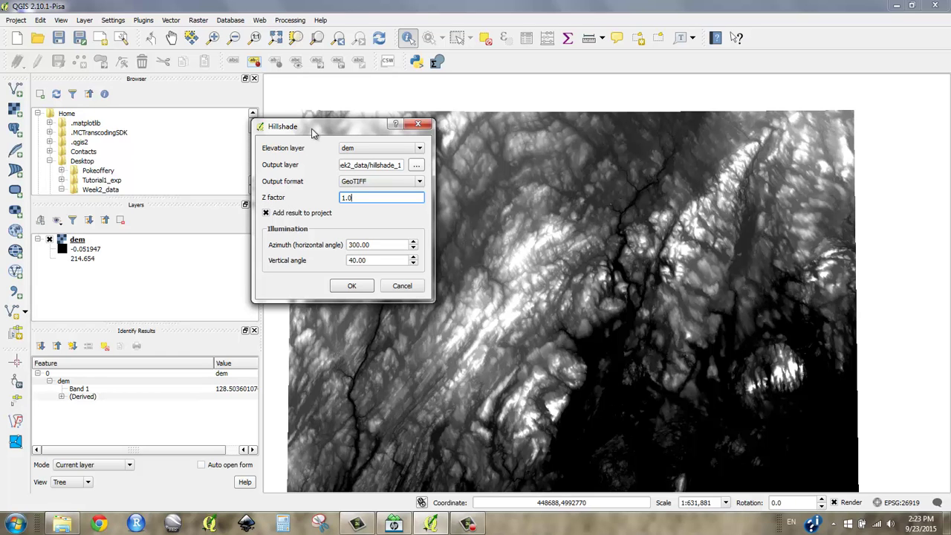
left_click_drag(312, 132, 142, 75)
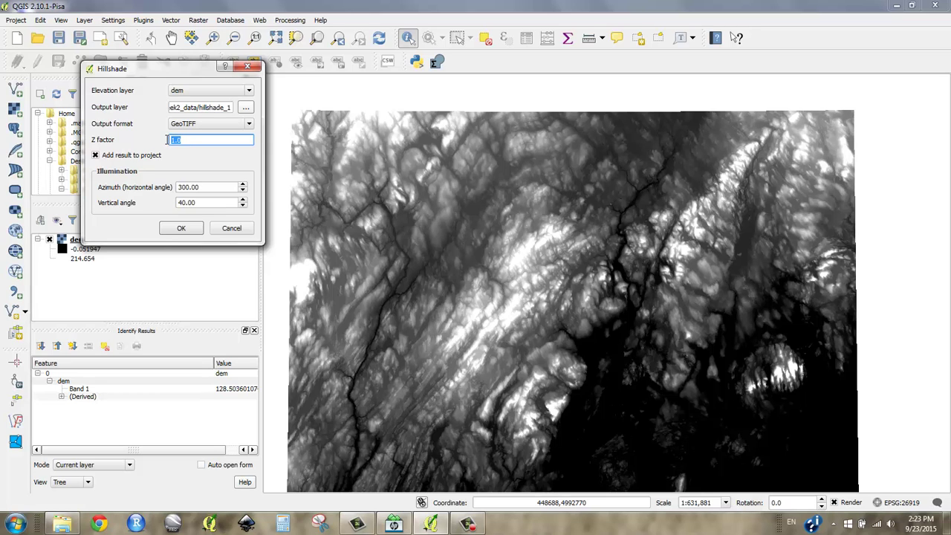
left_click_drag(193, 141, 167, 141)
Step: Confirm azimuth 300.00 and vertical angle 40.00, then run the hillshade on dem
left_click_drag(203, 187, 176, 186)
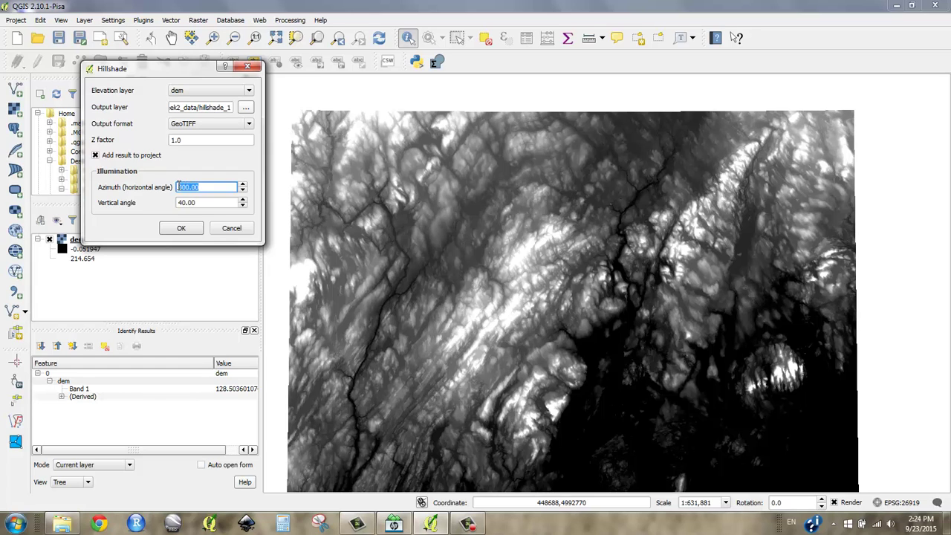
left_click_drag(191, 187, 179, 186)
left_click(202, 202)
left_click_drag(179, 197, 175, 202)
left_click(198, 202)
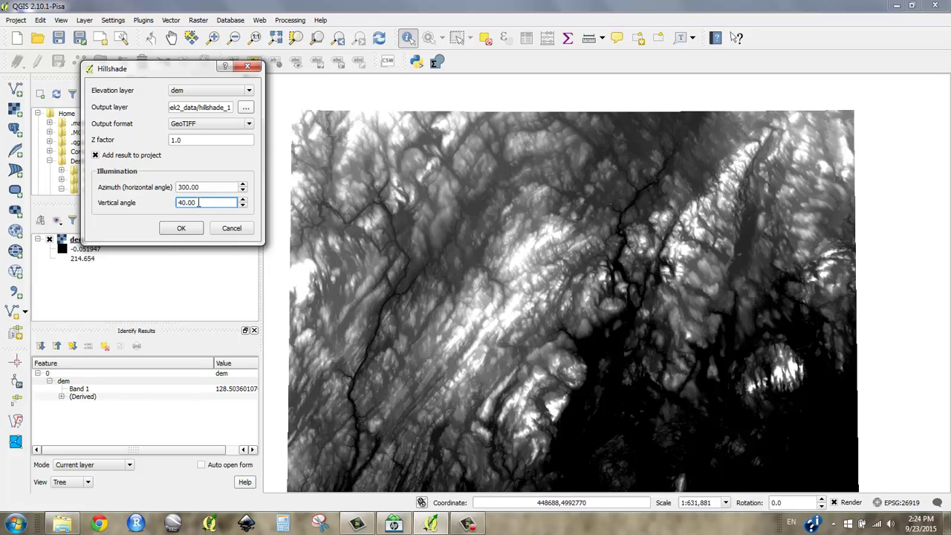
left_click_drag(198, 202, 175, 202)
left_click(203, 203)
left_click(186, 202)
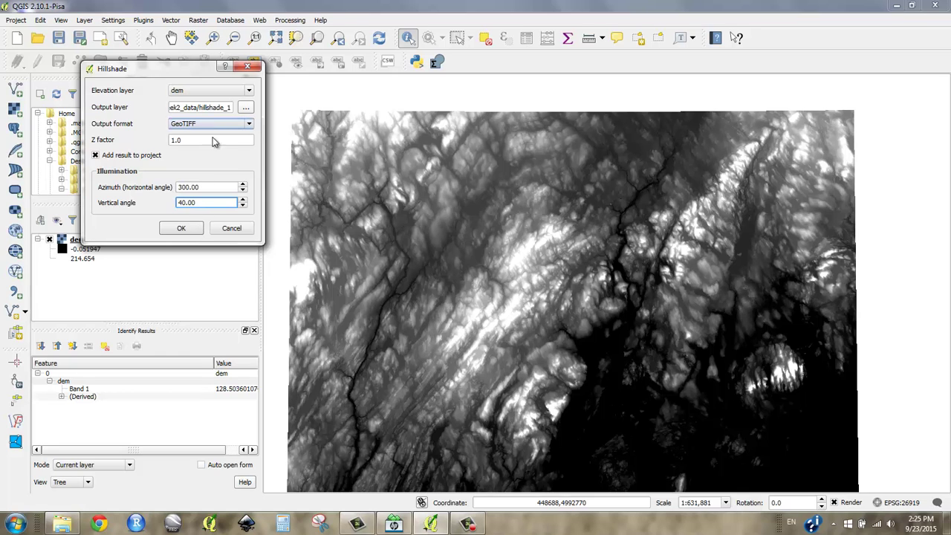
left_click(181, 228)
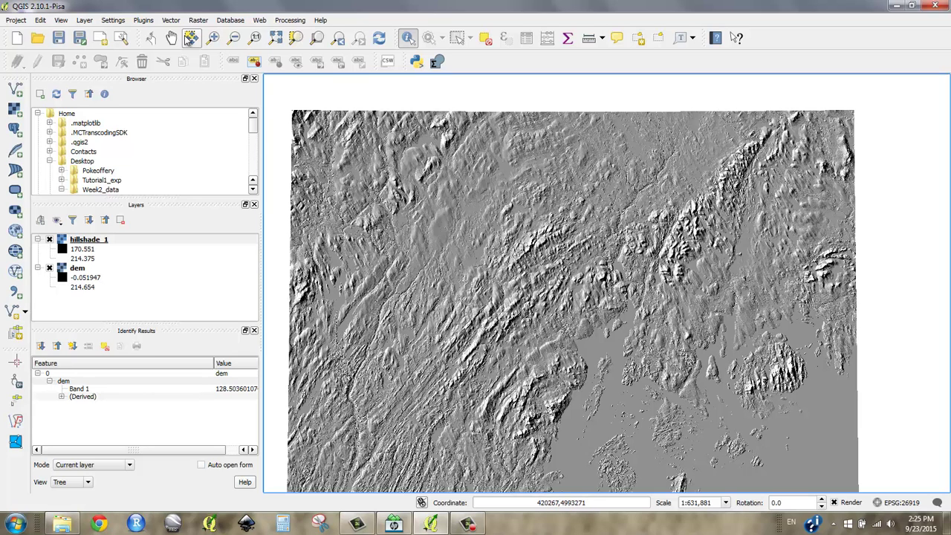
Step: Pan the map, then toggle hillshade_1 off and back on to compare it with dem
left_click(171, 37)
left_click_drag(569, 359, 566, 330)
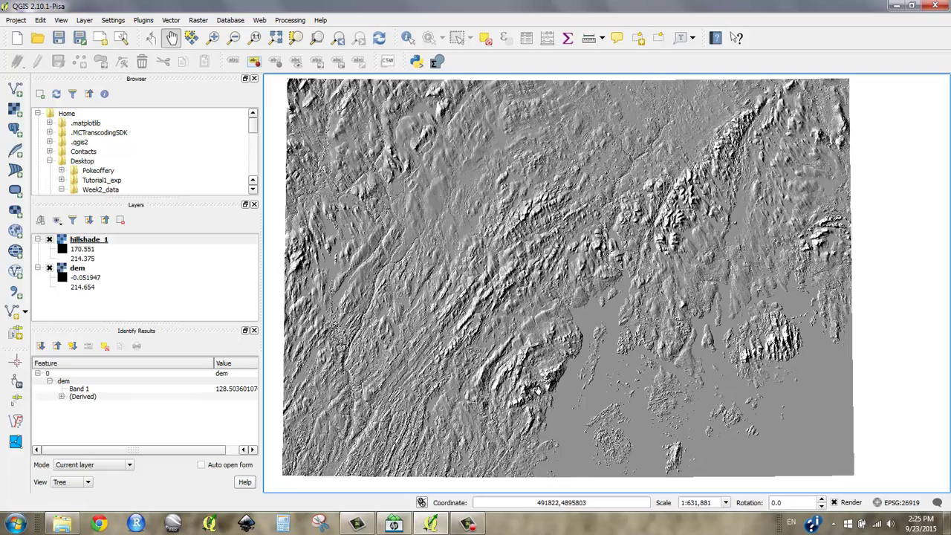
mouse_move(529, 383)
left_mouse_down()
mouse_move(543, 366)
mouse_move(532, 397)
left_mouse_up()
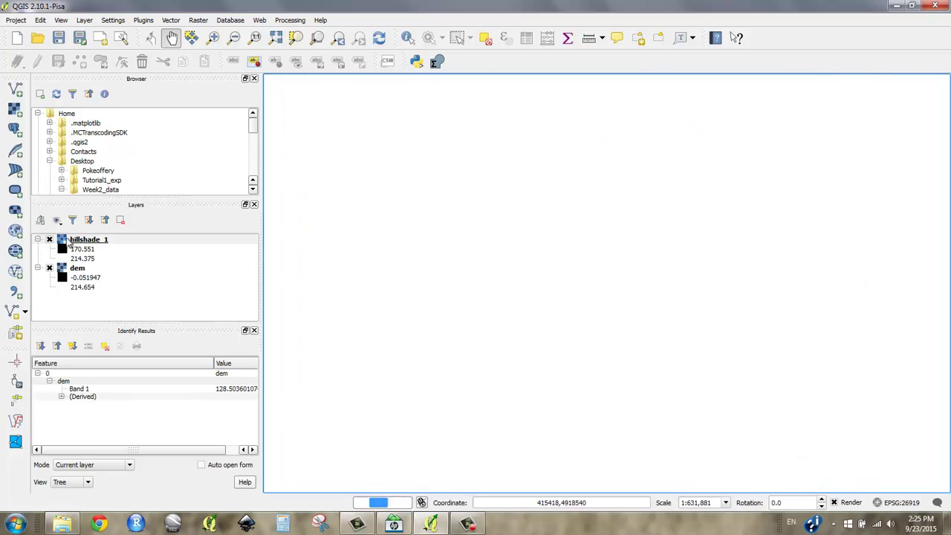
left_click(51, 242)
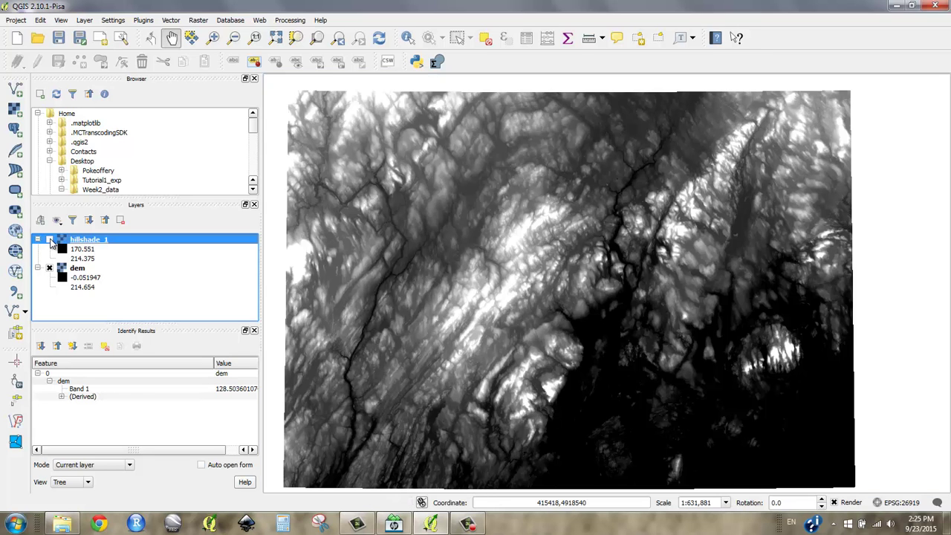
left_click(49, 239)
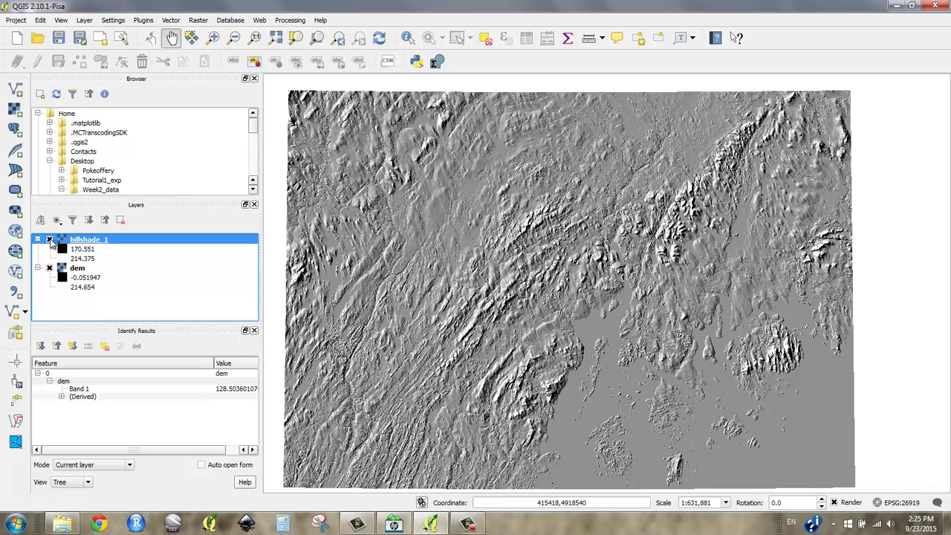
Step: Dismiss the Raster menu and zoom the hillshade view in to about 1:78,985
left_click(198, 20)
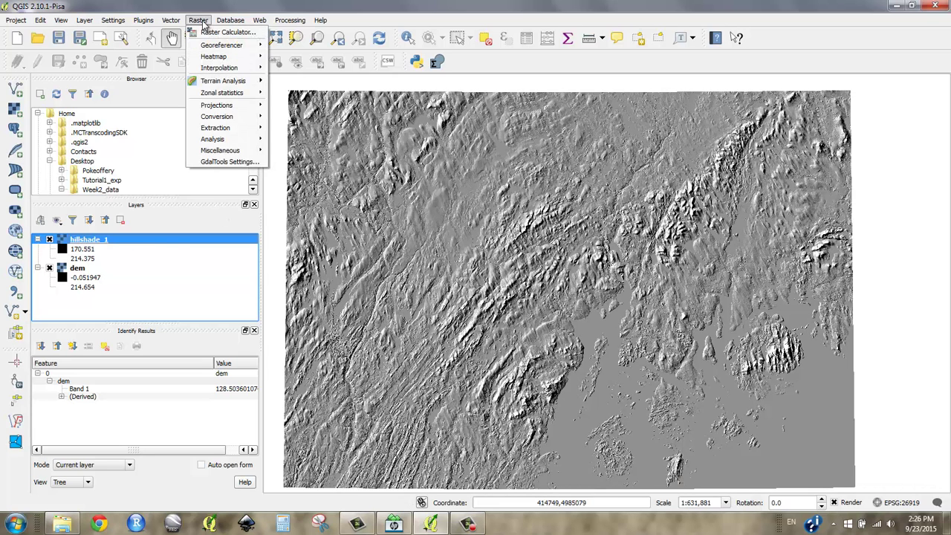
mouse_move(207, 82)
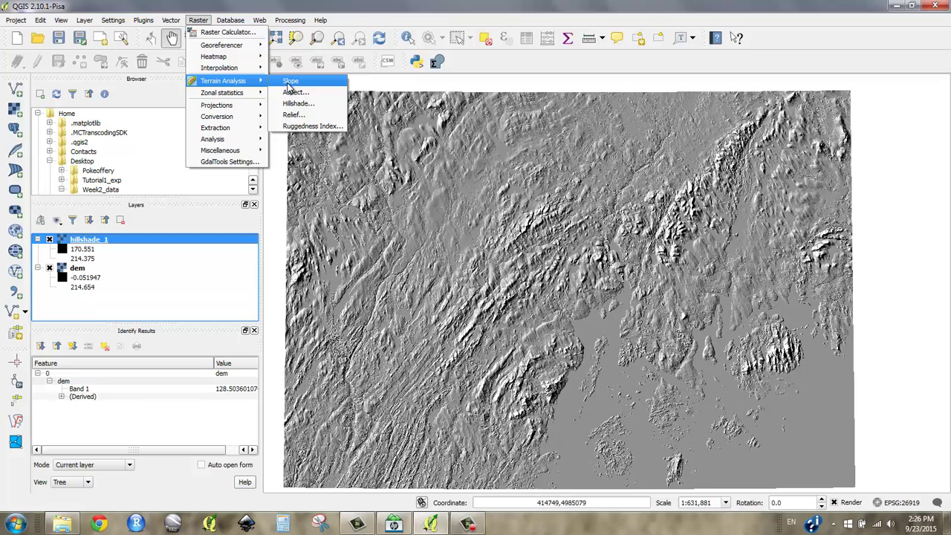
left_click(198, 20)
scroll(505, 301, "up", 2)
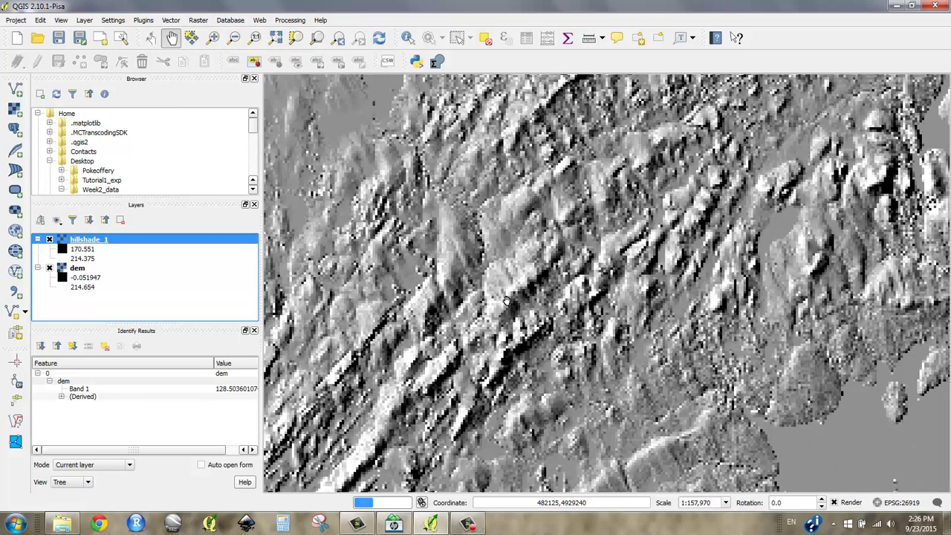
scroll(505, 300, "up", 1)
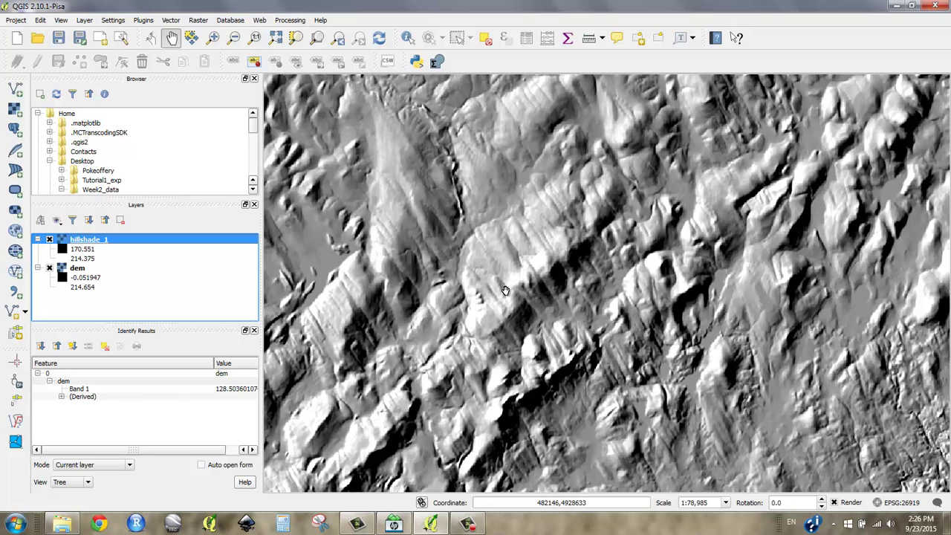
Step: Run Slope on the dem, saving the output as 'slope' and adding it to the map
left_click(198, 20)
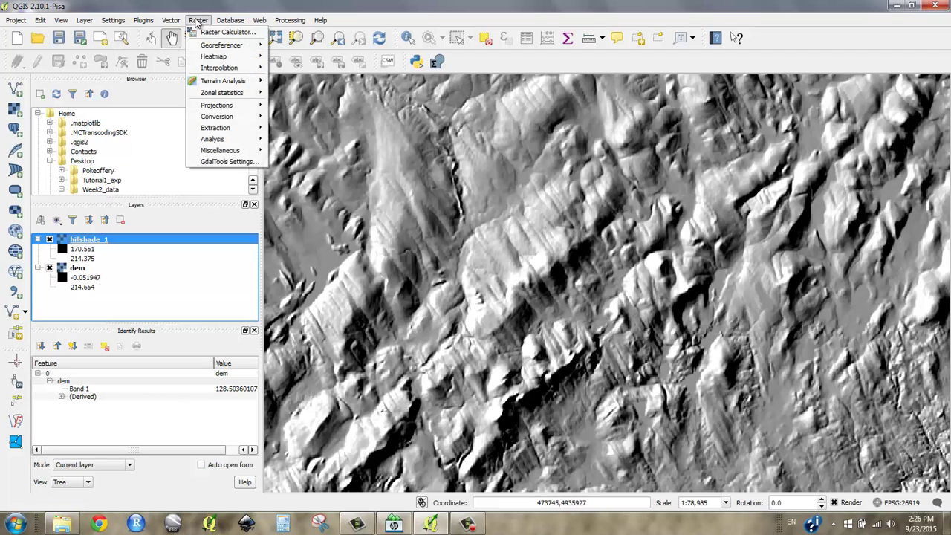
left_click(289, 81)
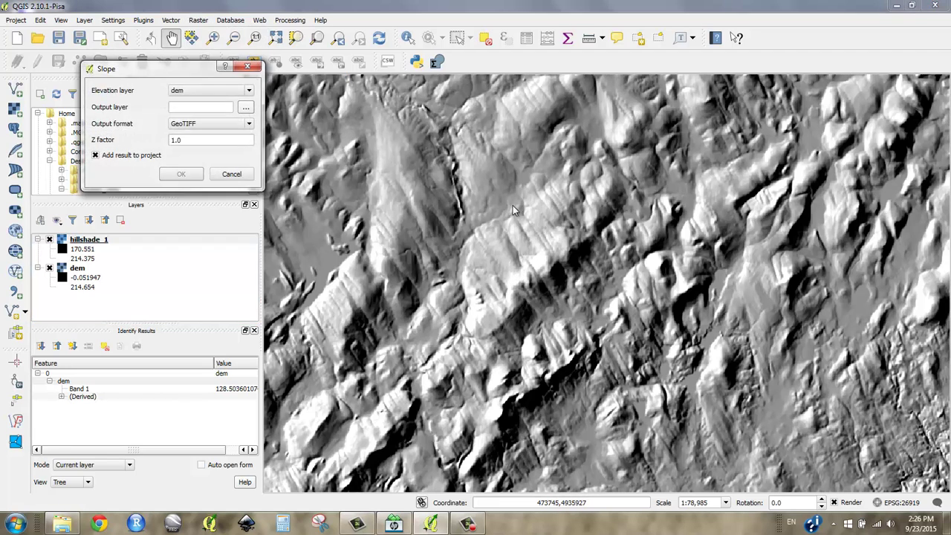
left_click(245, 109)
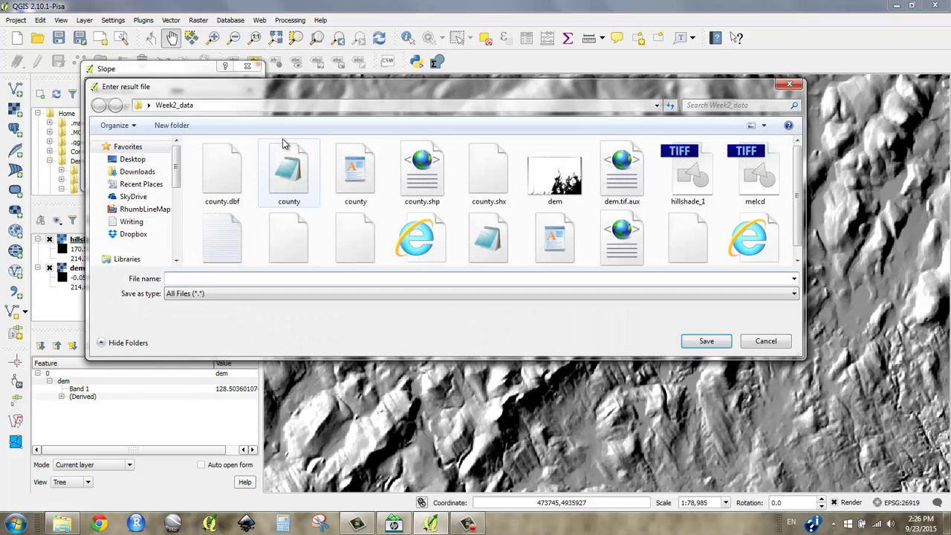
type("slope")
key("Return")
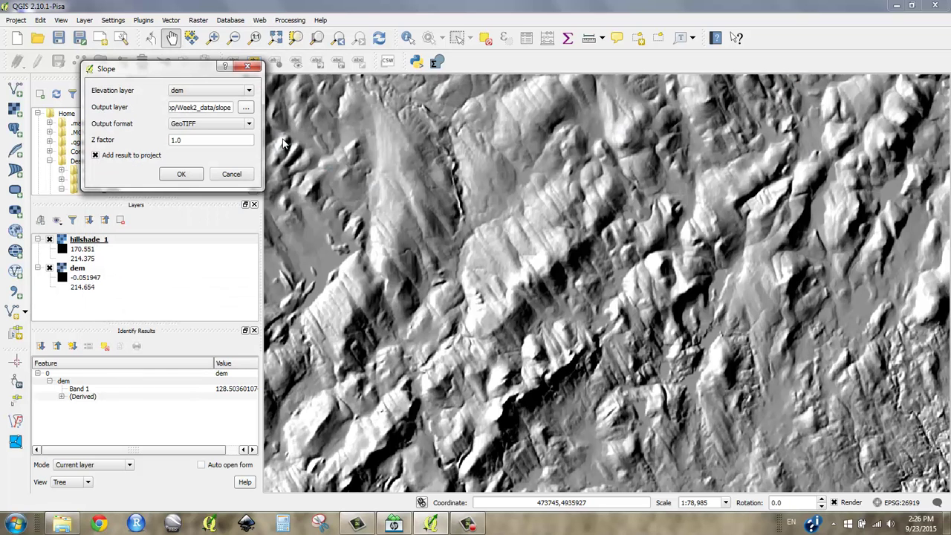
left_click(181, 141)
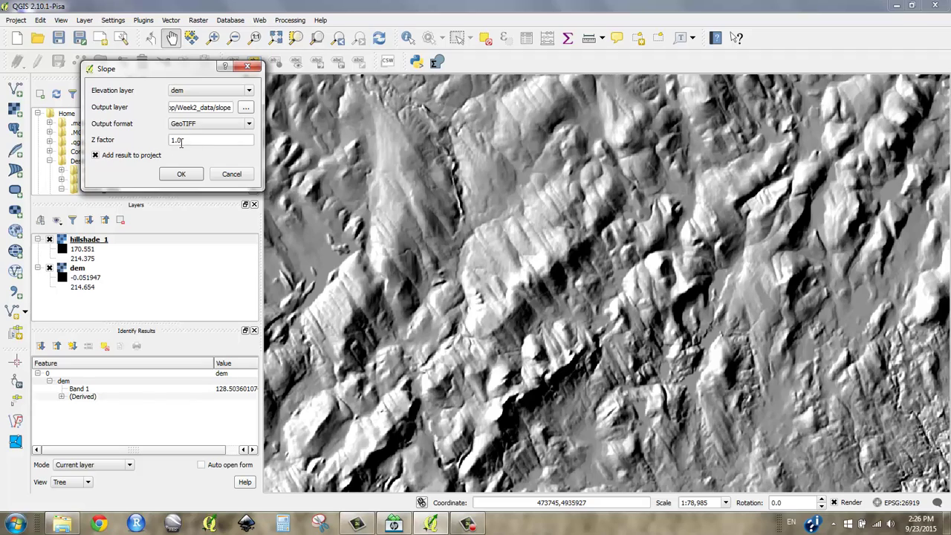
left_click(182, 179)
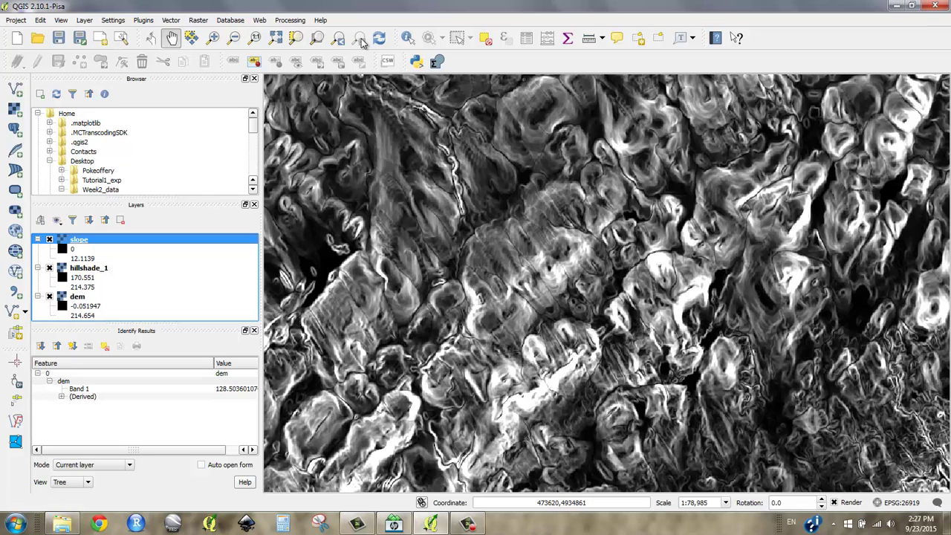
Step: Identify slope values at several map points, one reading about 0.475
left_click(407, 38)
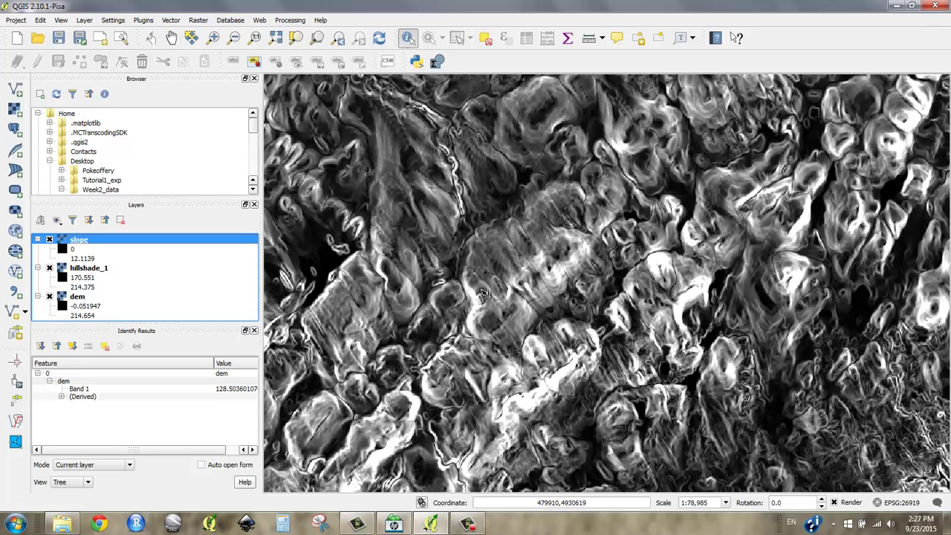
left_click(536, 350)
left_click(535, 344)
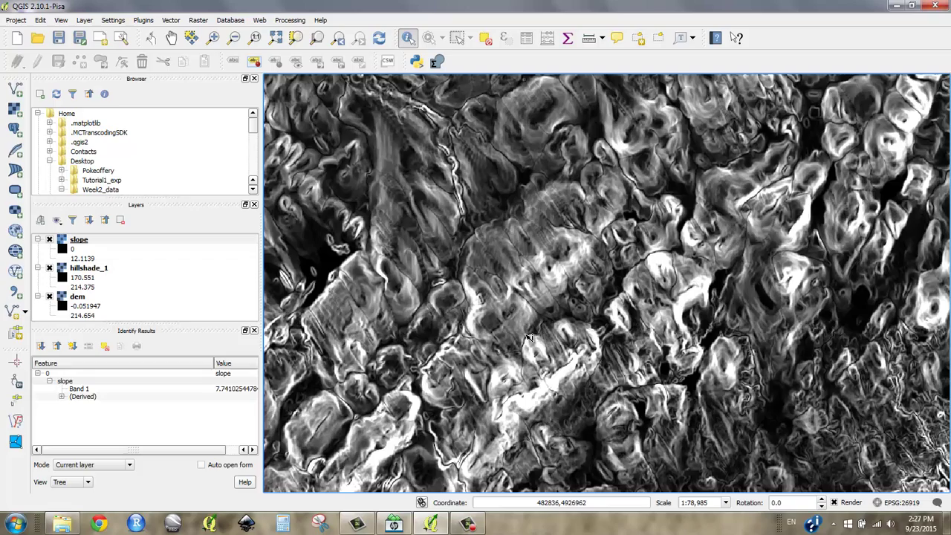
left_click(539, 405)
left_click(537, 412)
left_click(537, 409)
left_click(537, 405)
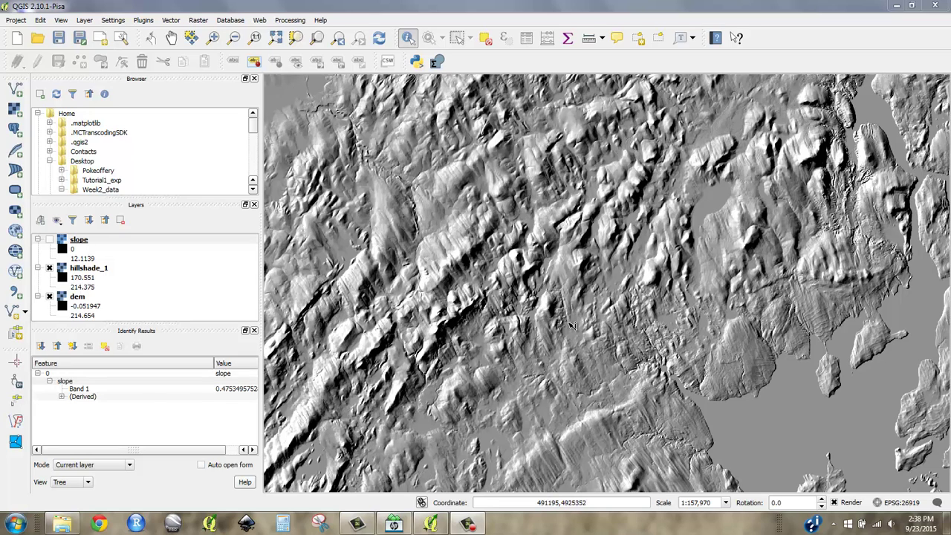
Step: Run Terrain Analysis Aspect on the dem, saving the output as 'aspect' and adding it to the map
left_click(179, 23)
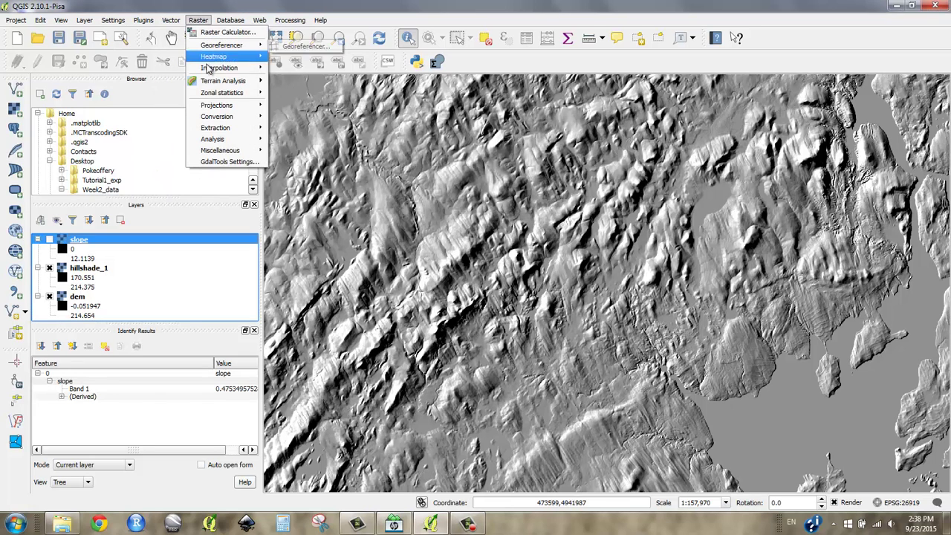
mouse_move(212, 79)
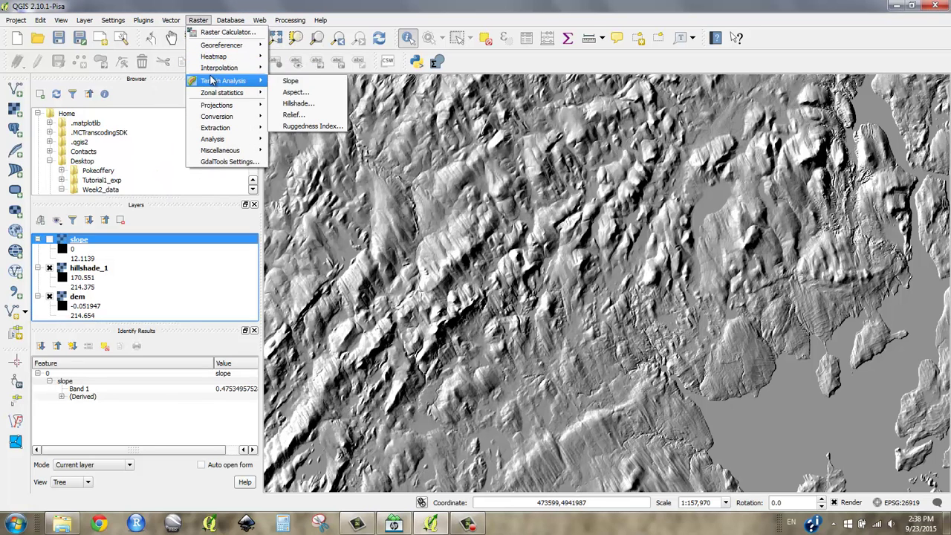
left_click(292, 94)
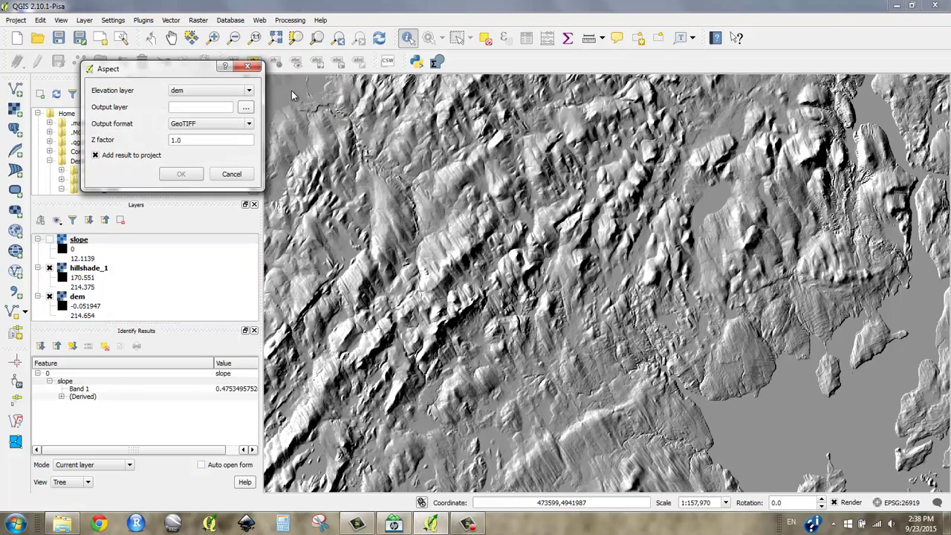
left_click(246, 107)
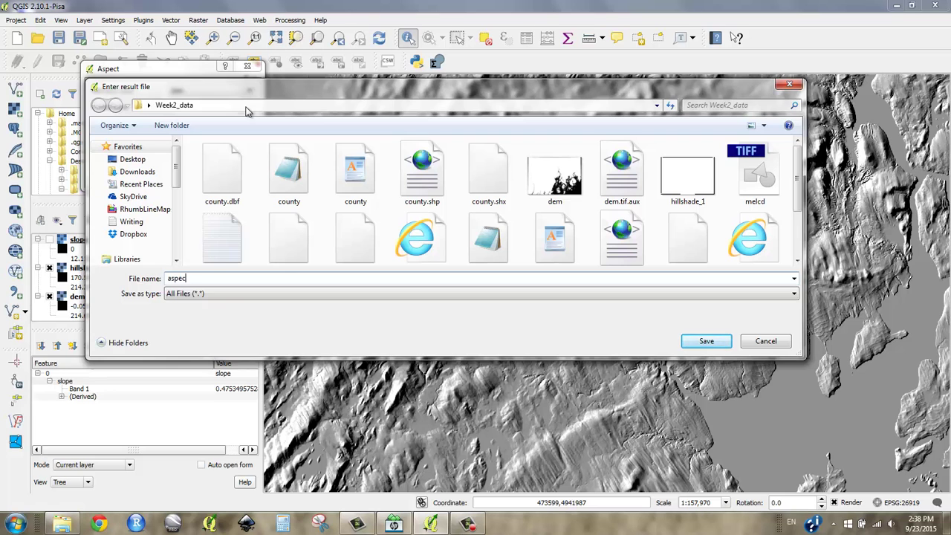
key("Return")
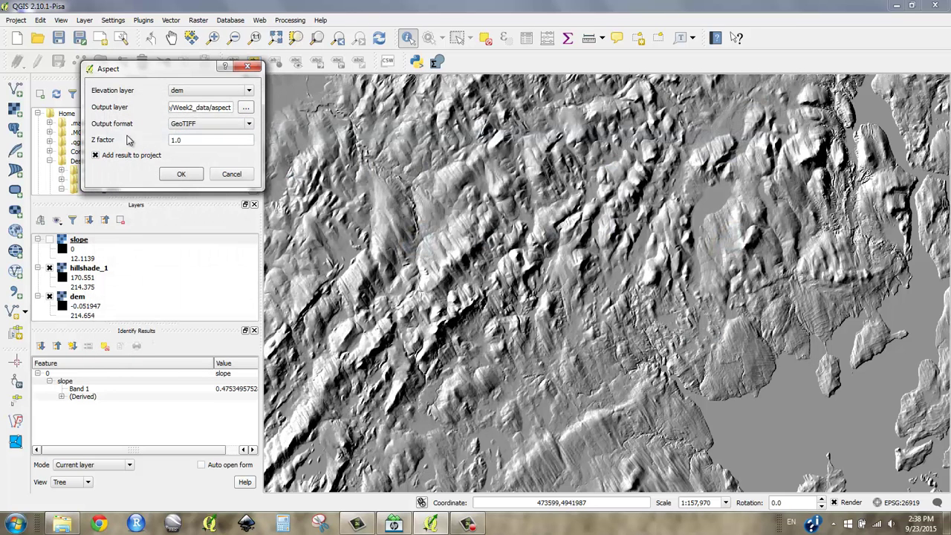
left_click(181, 176)
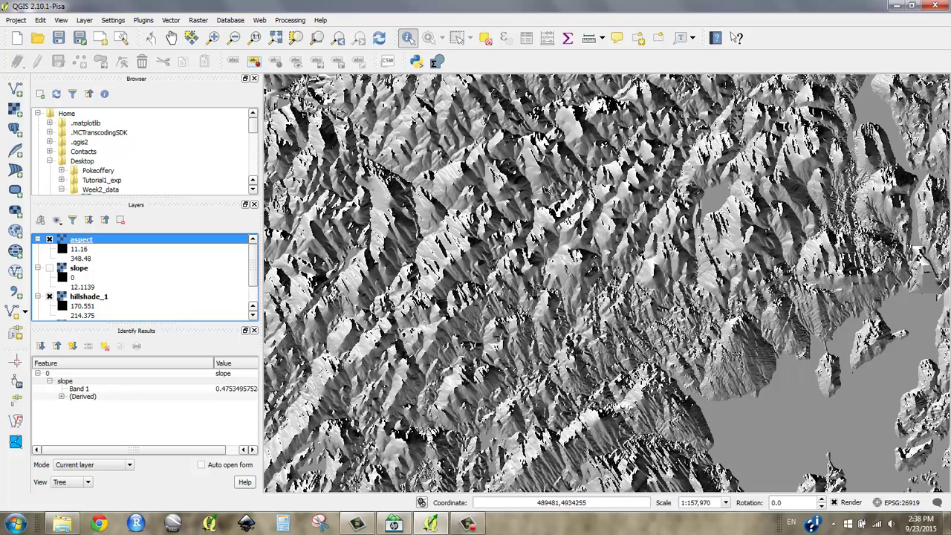
left_click(84, 251)
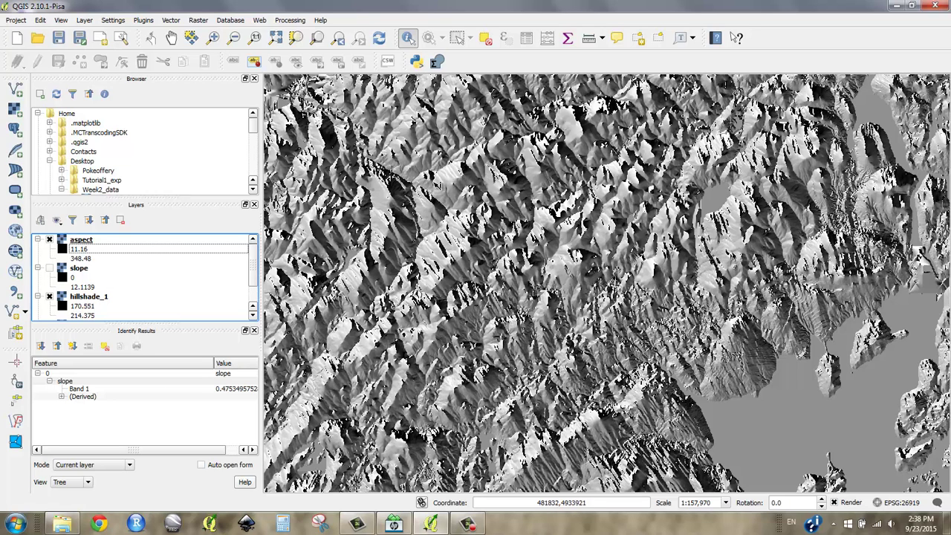
left_click(86, 245)
Step: Style the aspect layer as Singleband pseudocolor with the Aspect ramp, five classes from 11.16 to 348.48
right_click(80, 245)
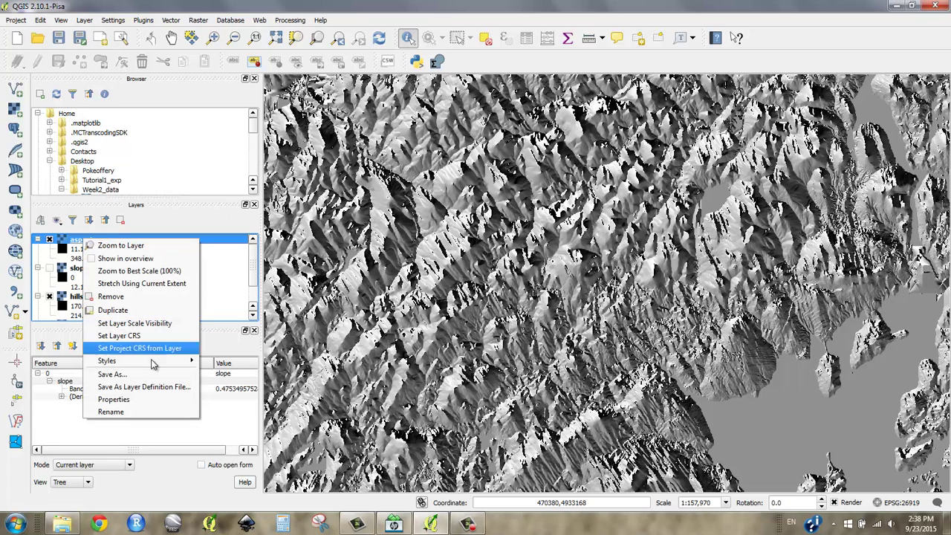
left_click(144, 402)
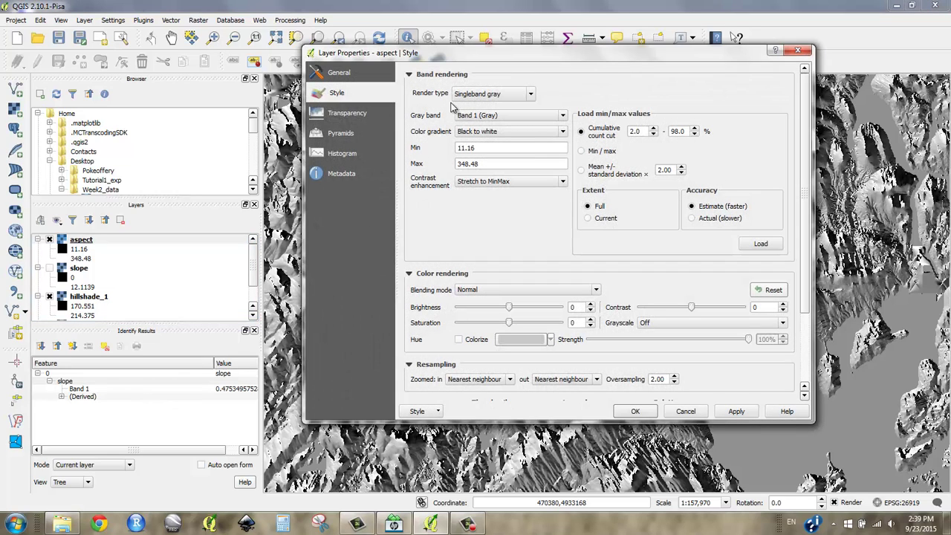
left_click(492, 94)
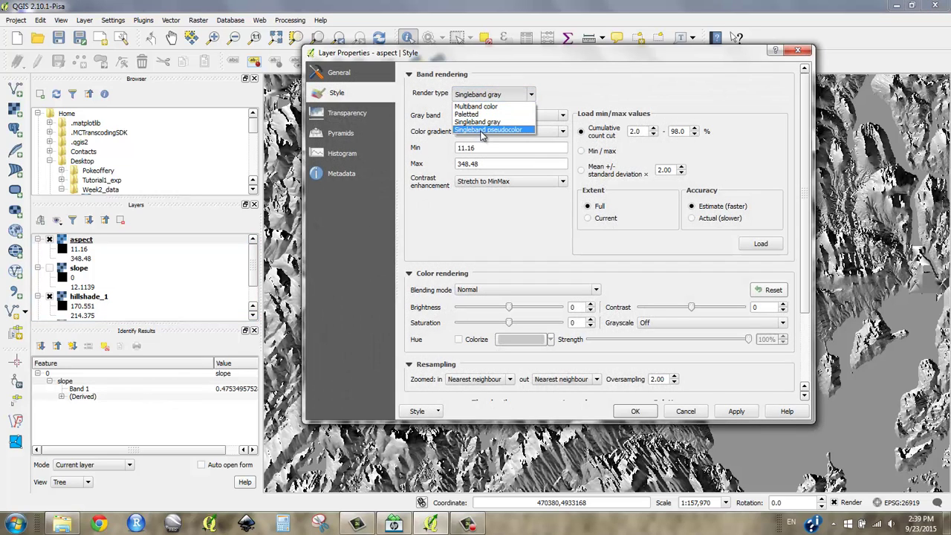
left_click(488, 130)
left_click(621, 130)
scroll(630, 193, "up", 7)
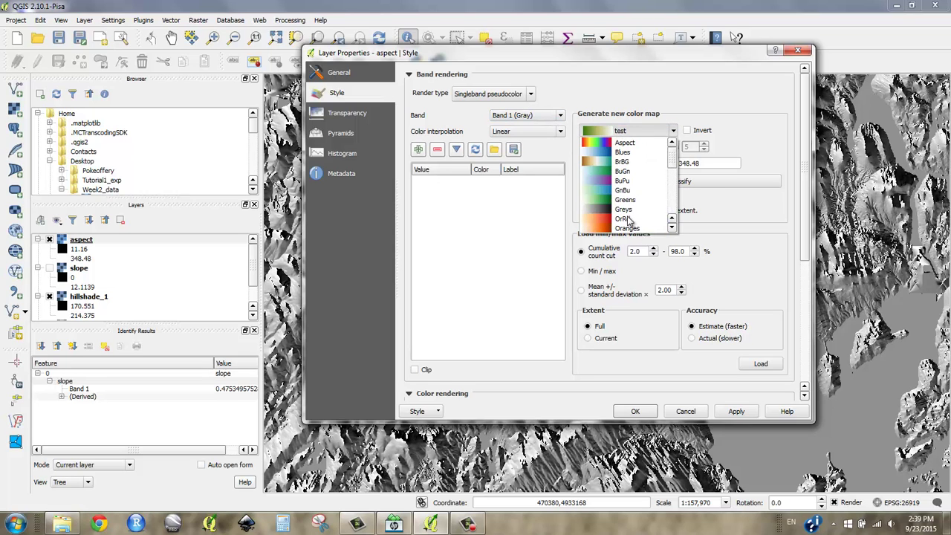
left_click(624, 143)
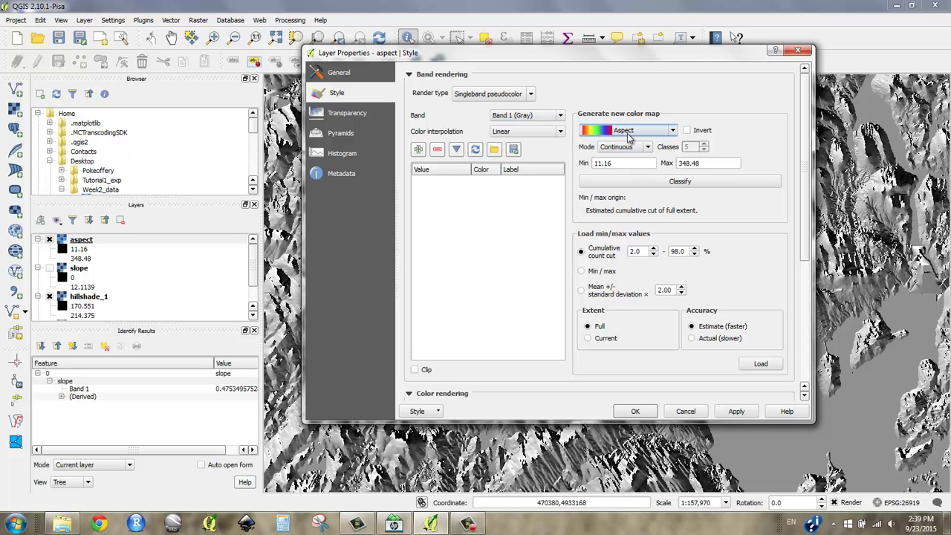
left_click(689, 182)
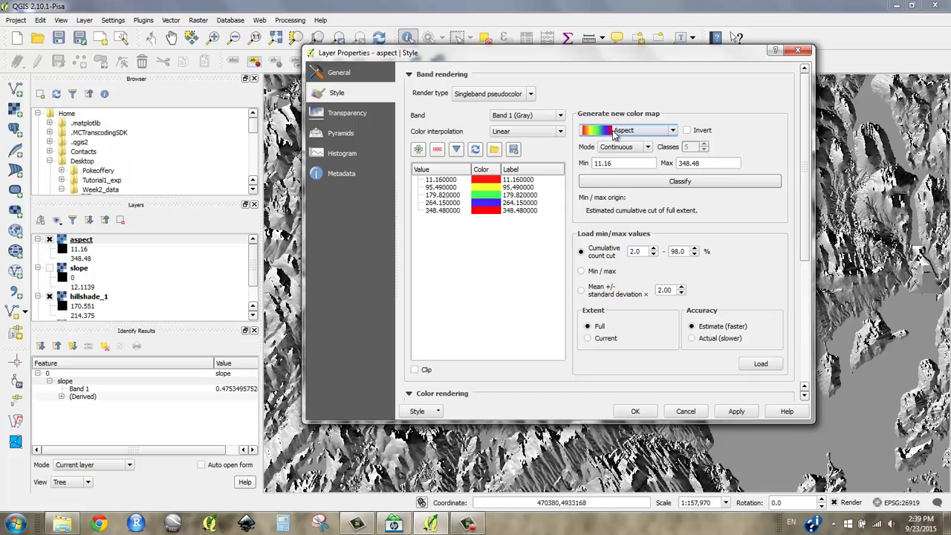
left_click(635, 413)
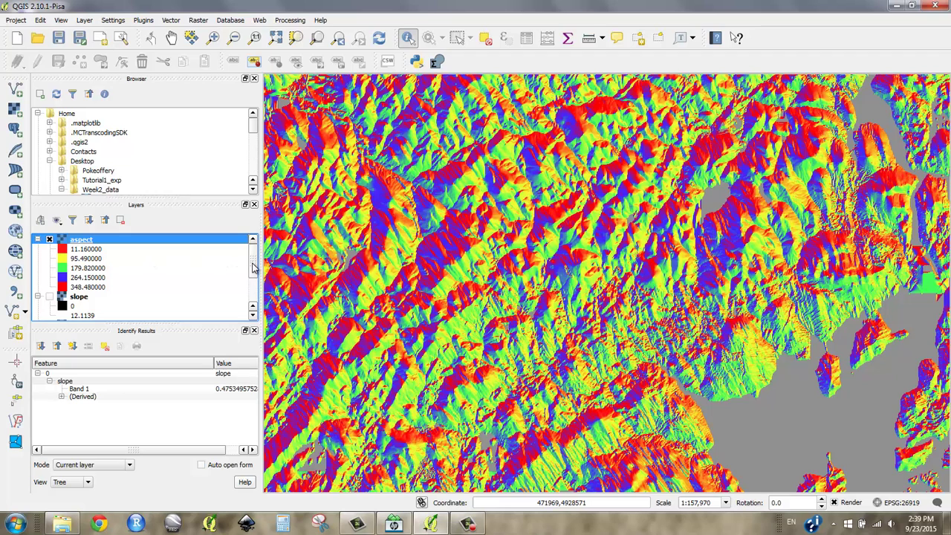
mouse_move(252, 269)
left_mouse_down()
mouse_move(254, 290)
mouse_move(254, 266)
left_mouse_up()
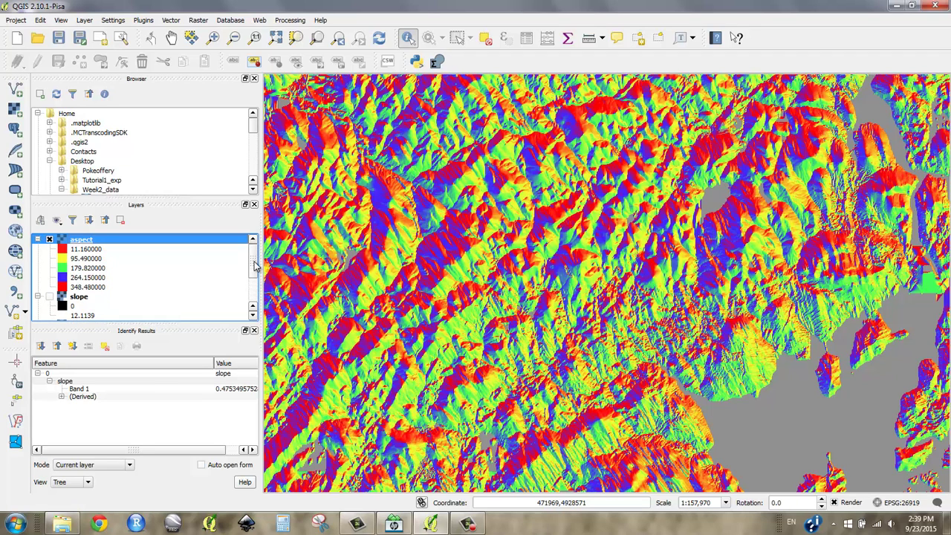